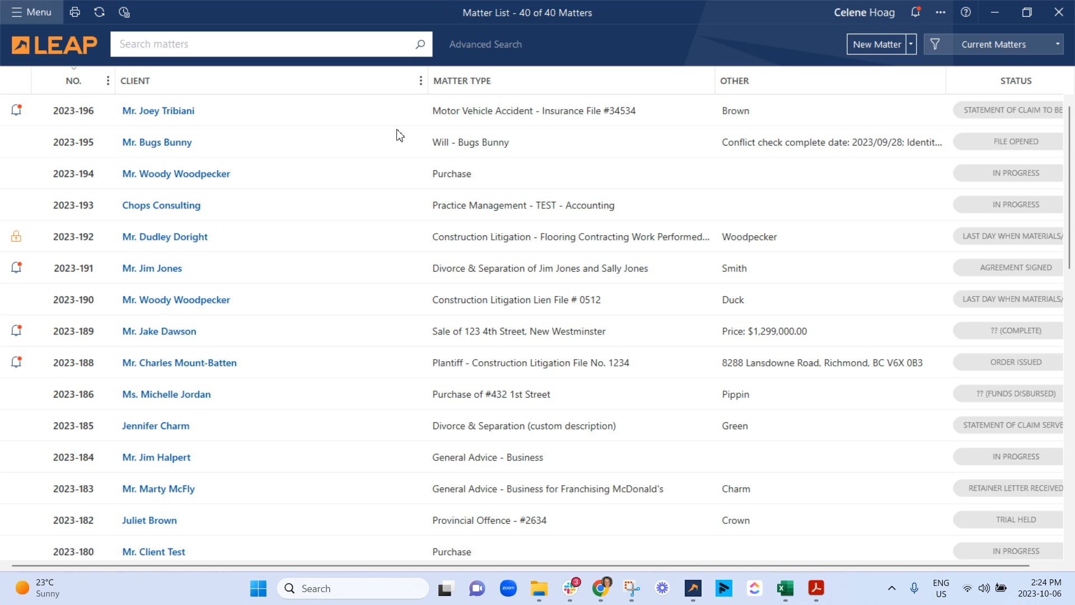
Step: Open the Divorce & Separation (custom description) matter with Green as the other party and show its trust funds
double_click(526, 429)
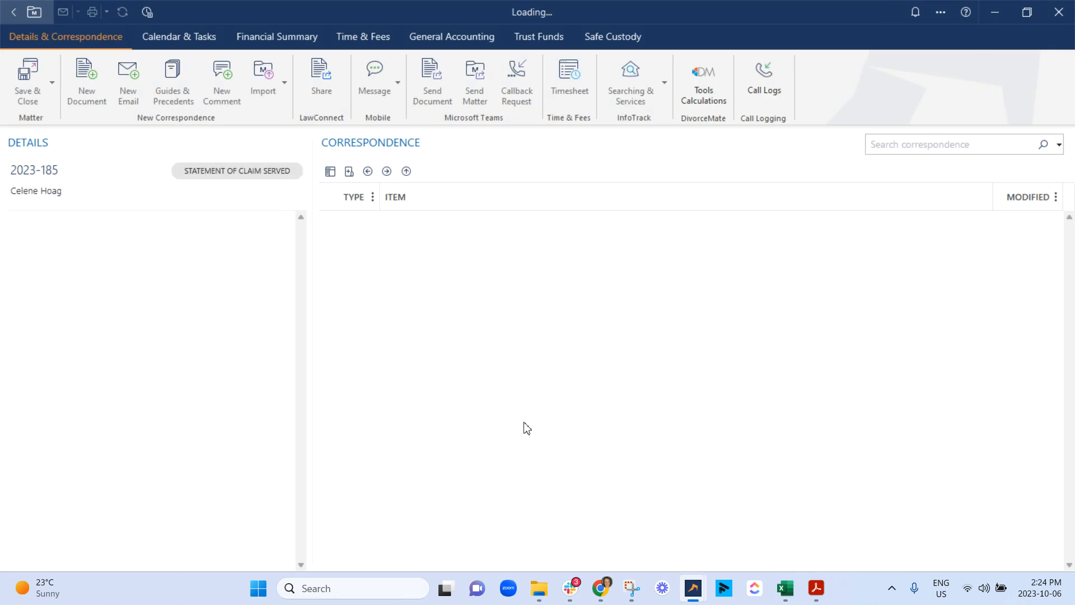
left_click(479, 40)
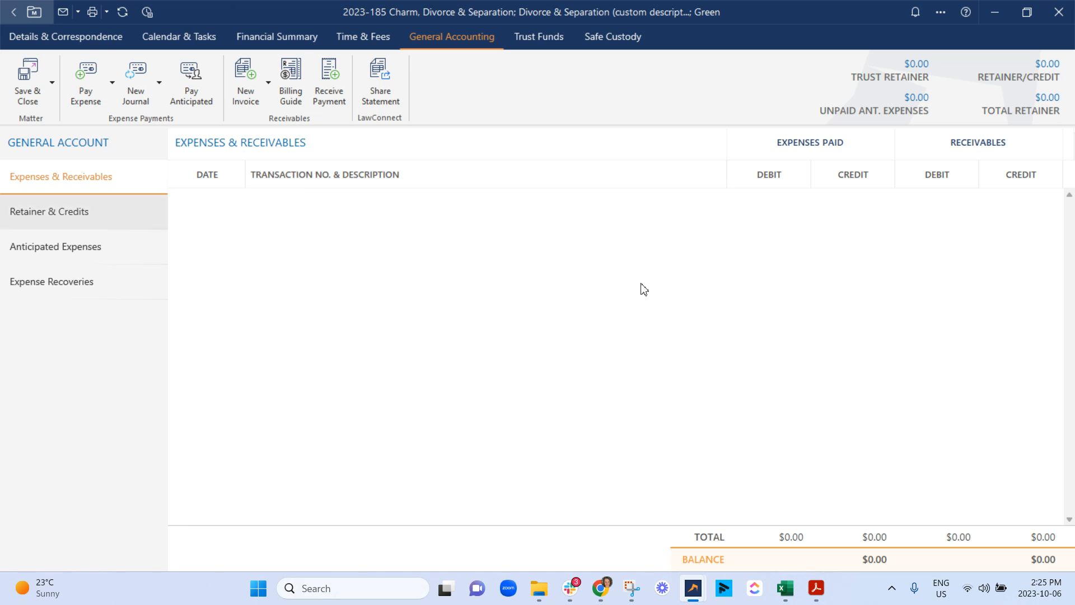
left_click(557, 44)
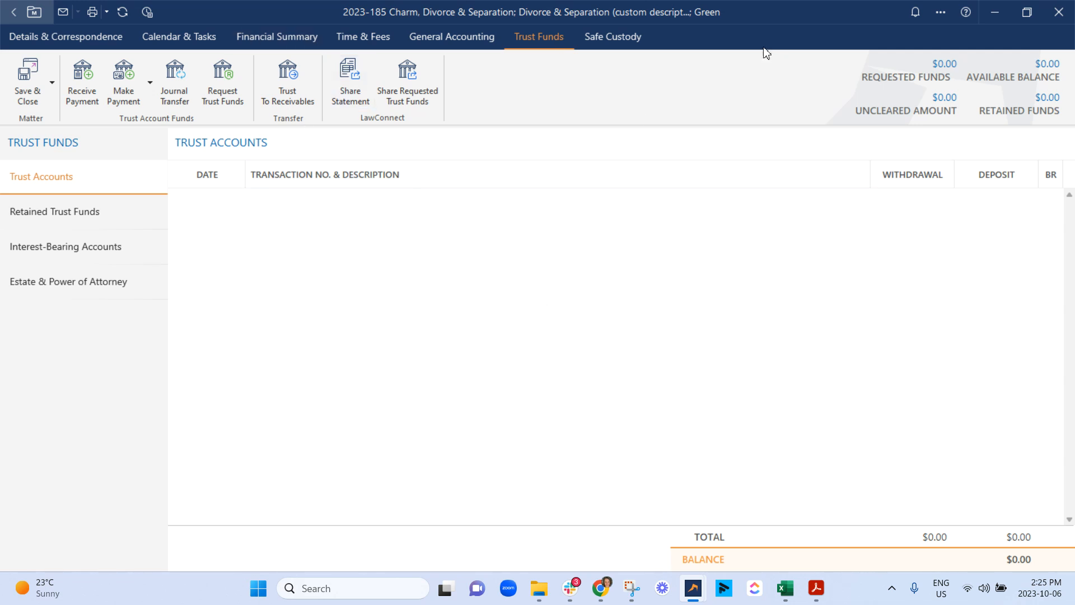
Step: Start a received trust payment into the Trust Account with payment type Cash and $500 in bills
left_click(83, 78)
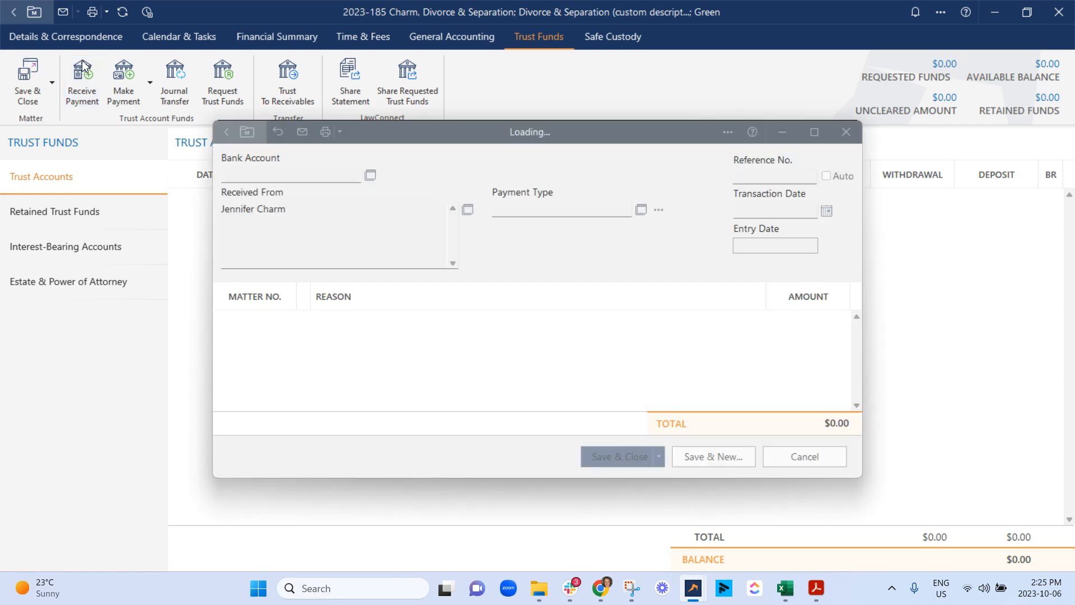
left_click(560, 210)
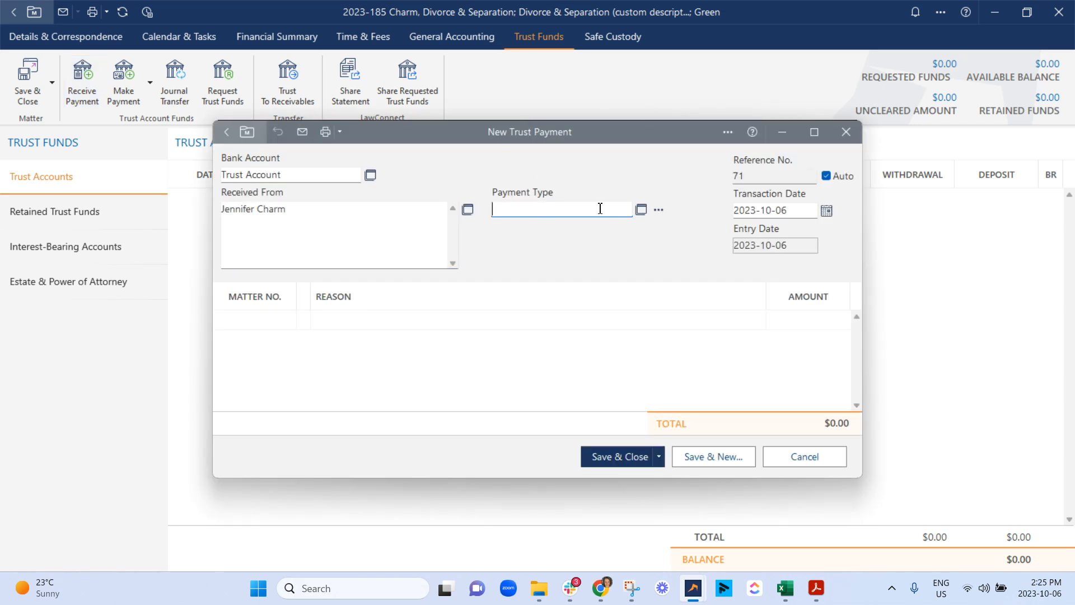
left_click(641, 210)
left_click(294, 187)
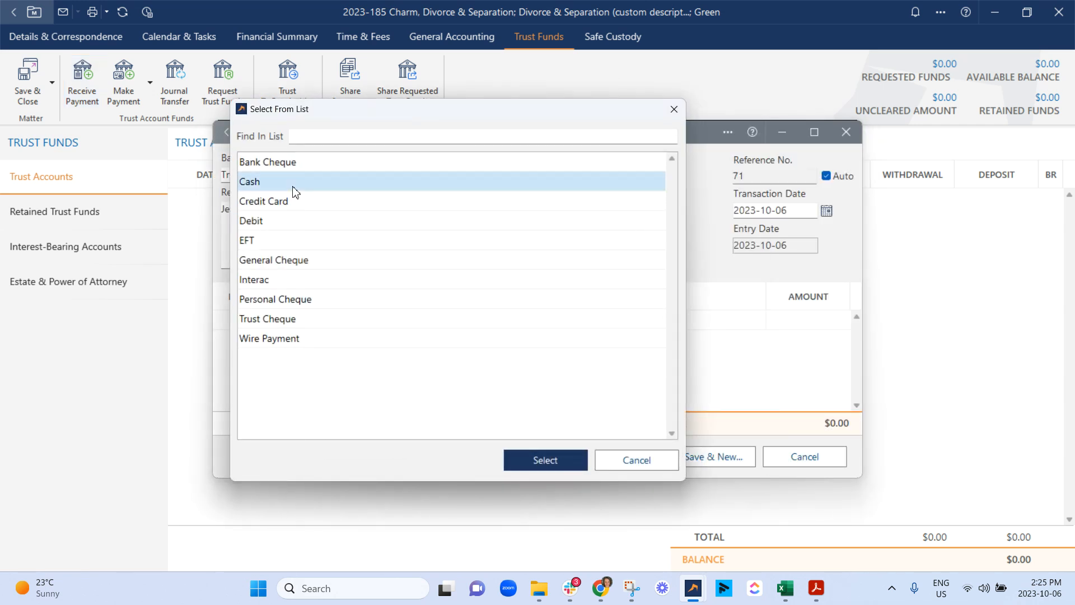
left_click(543, 459)
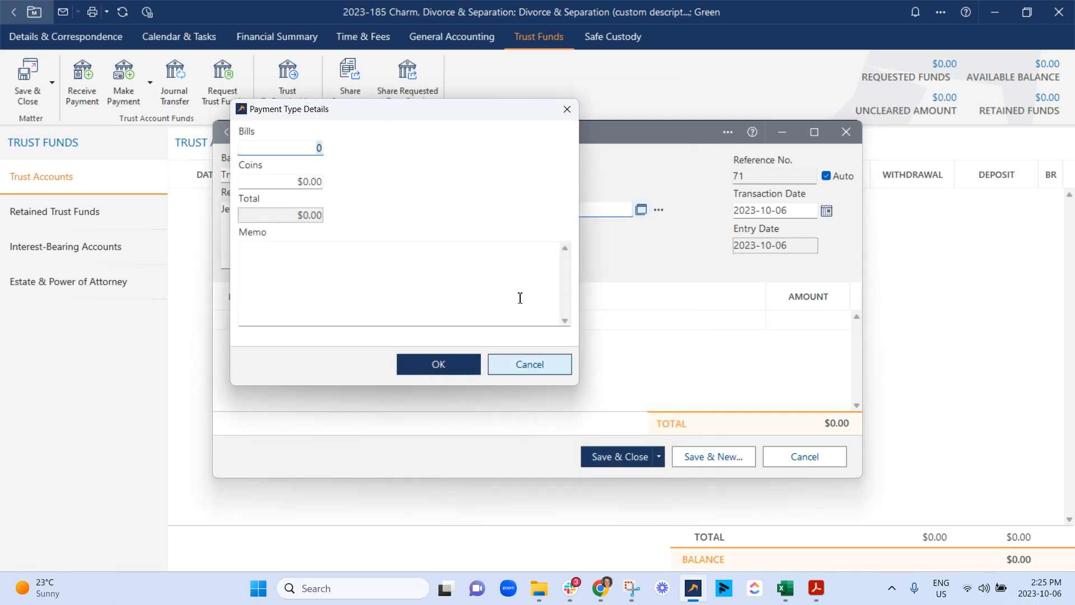
left_click(296, 181)
left_click(309, 147)
left_click(374, 274)
left_click(438, 365)
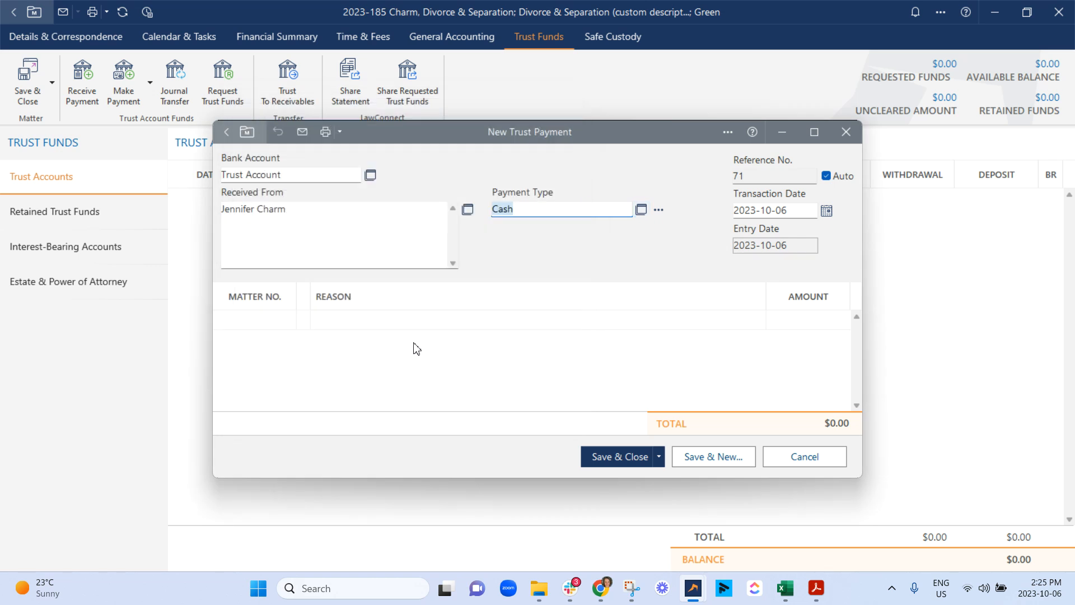
Step: Add a payment line for the current matter with the reason Trust Retainer and an amount of $500
left_click(279, 322)
left_click(338, 327)
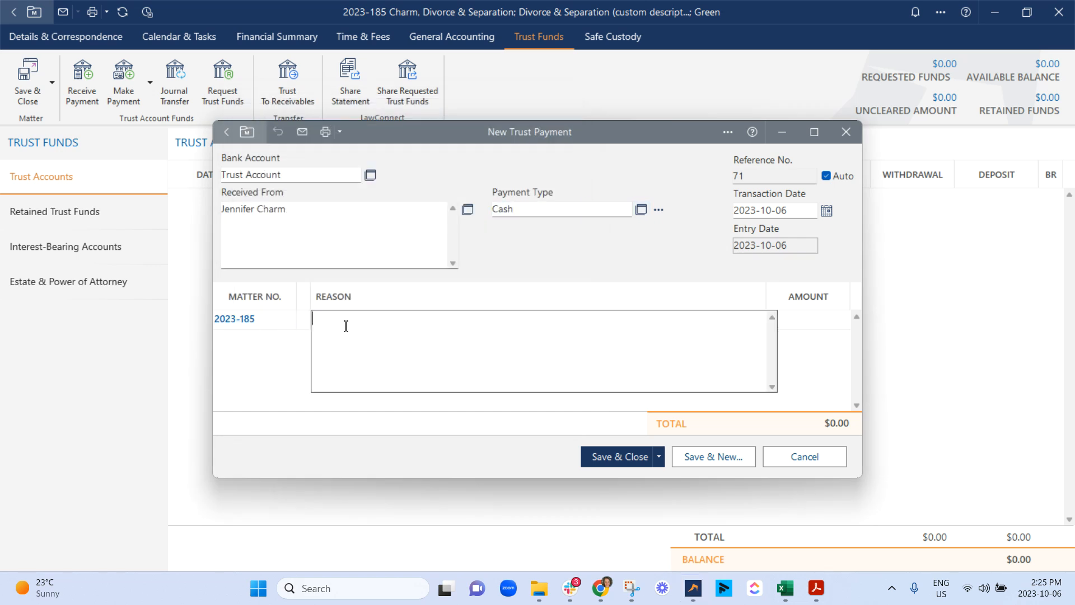
type("Trust Retainer")
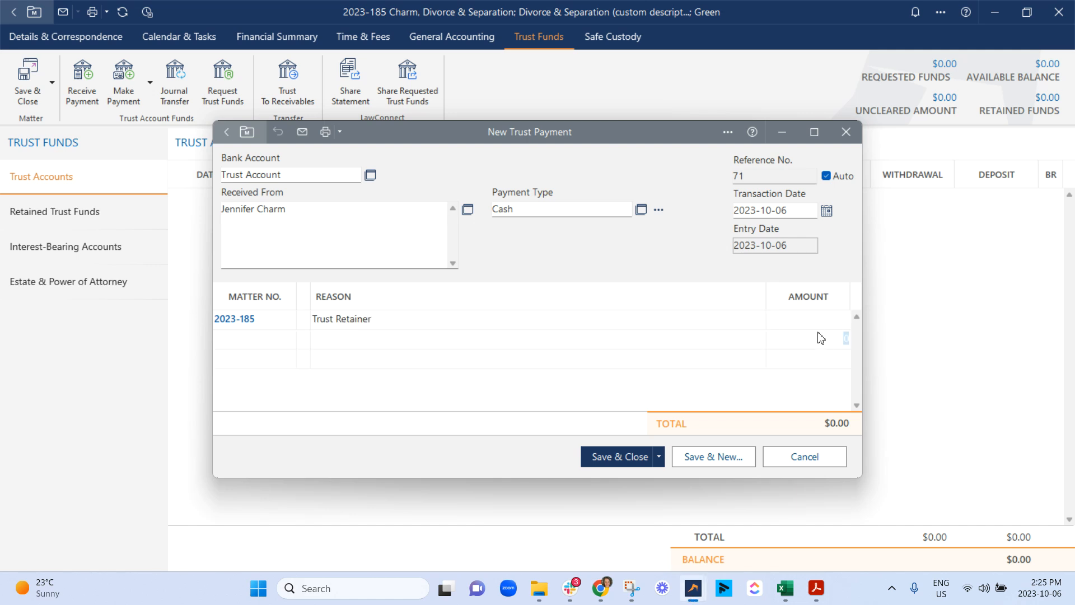
left_click(816, 335)
left_click(831, 323)
left_click(654, 385)
Step: Save and close the trust payment, choosing to continue despite the incomplete matter and address details
left_click(660, 457)
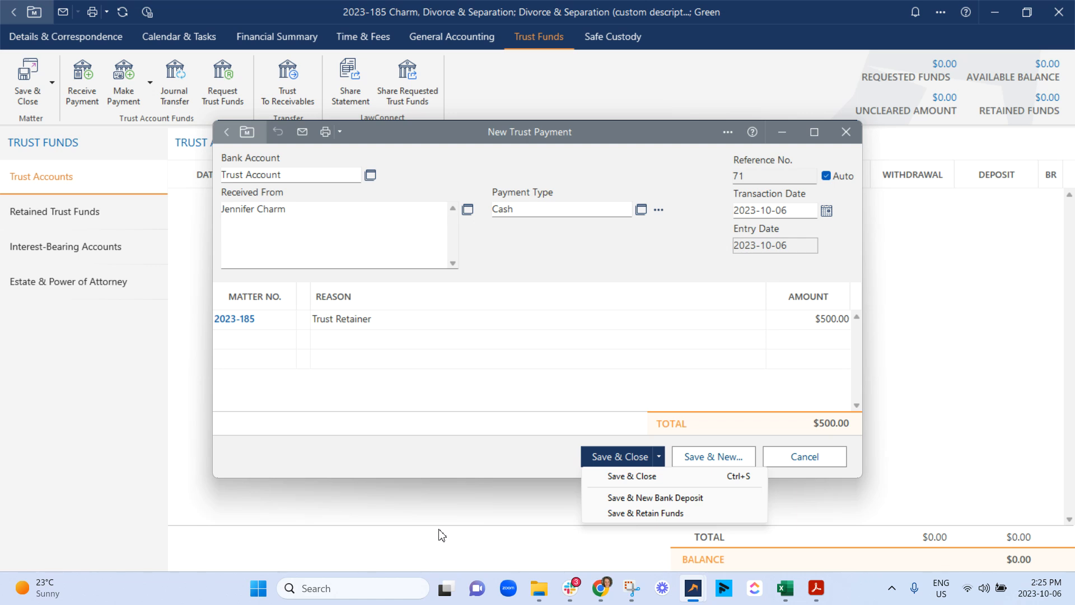
left_click(626, 460)
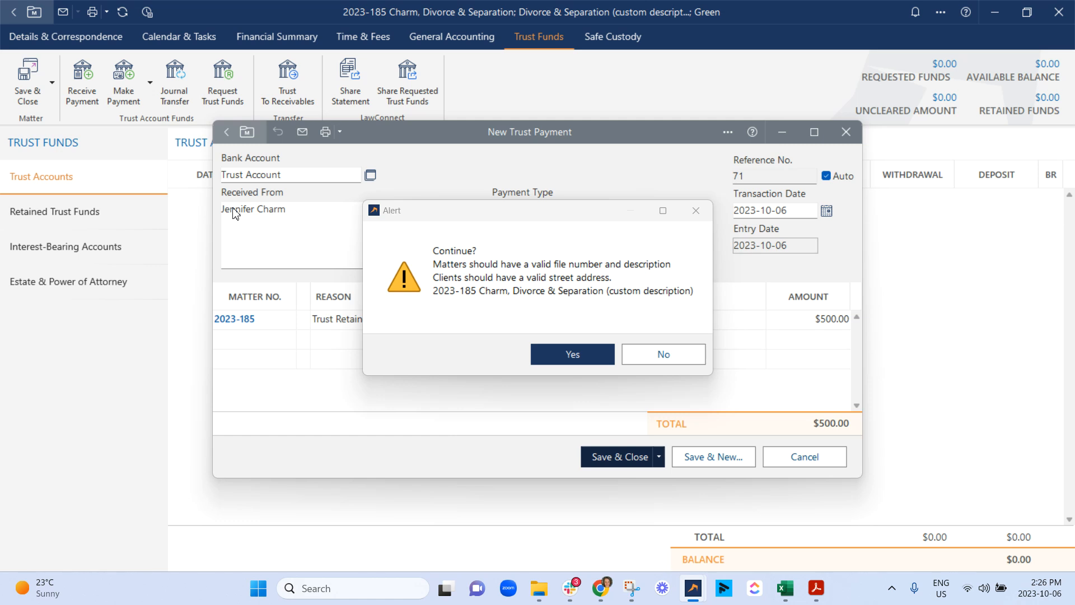
left_click(580, 358)
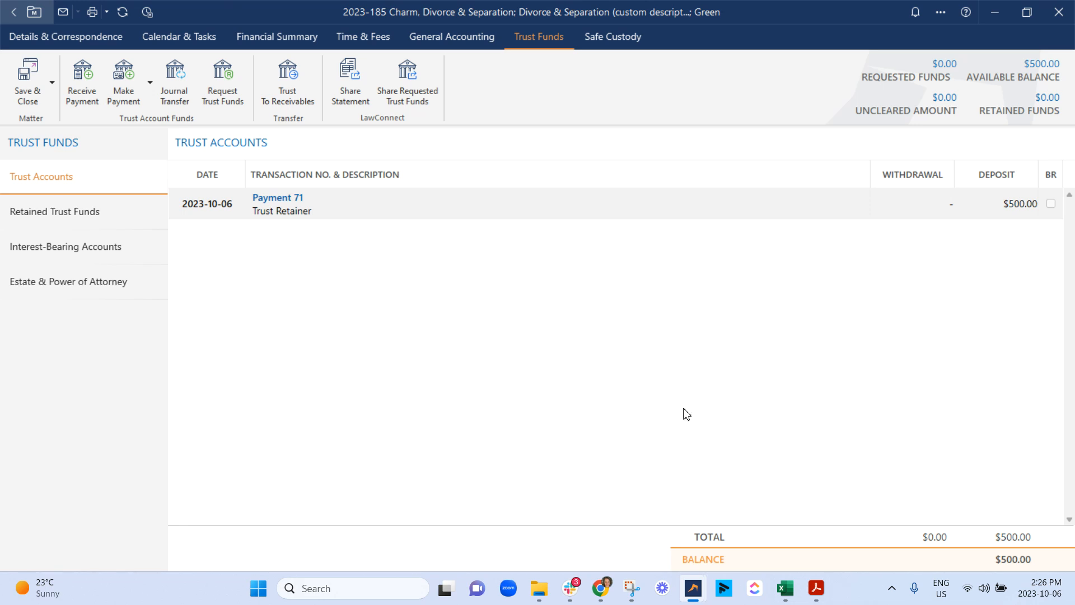
Step: Reopen the saved Trust Retainer payment and save a new trust bank deposit for it
double_click(483, 219)
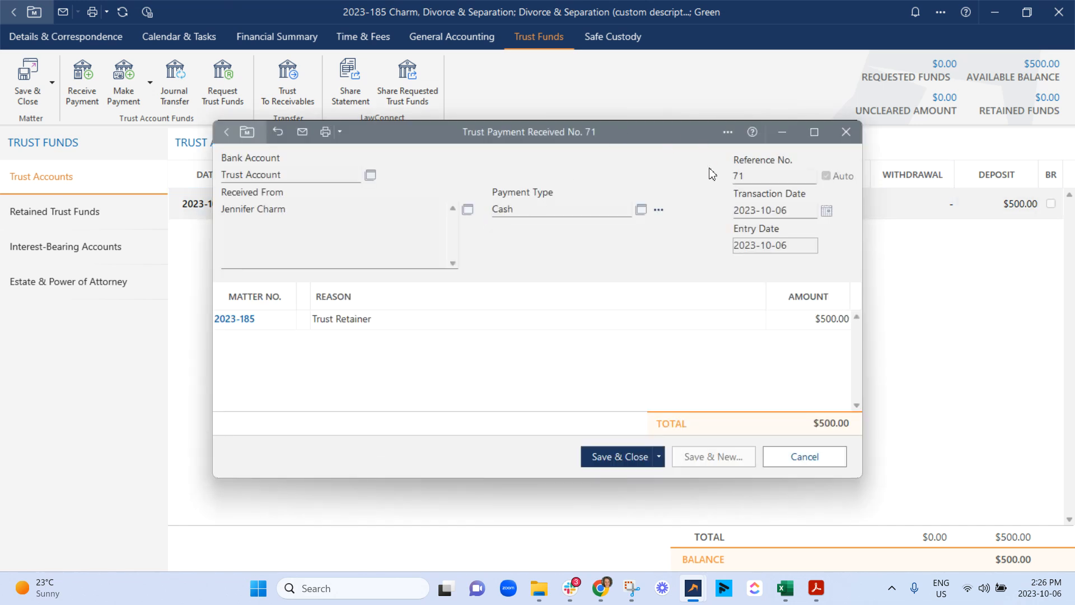
left_click(730, 134)
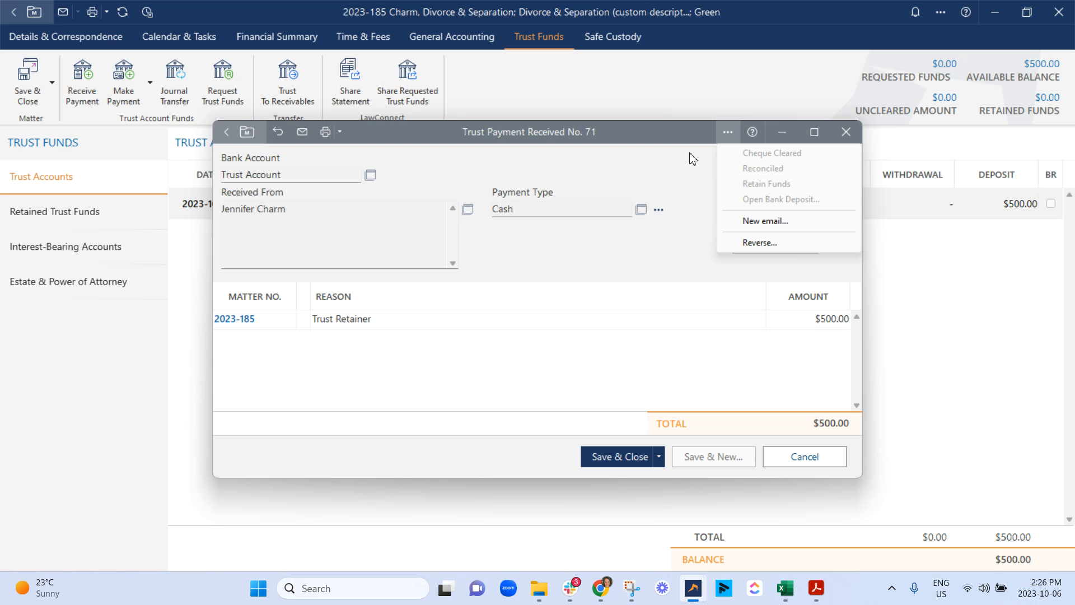
left_click(659, 456)
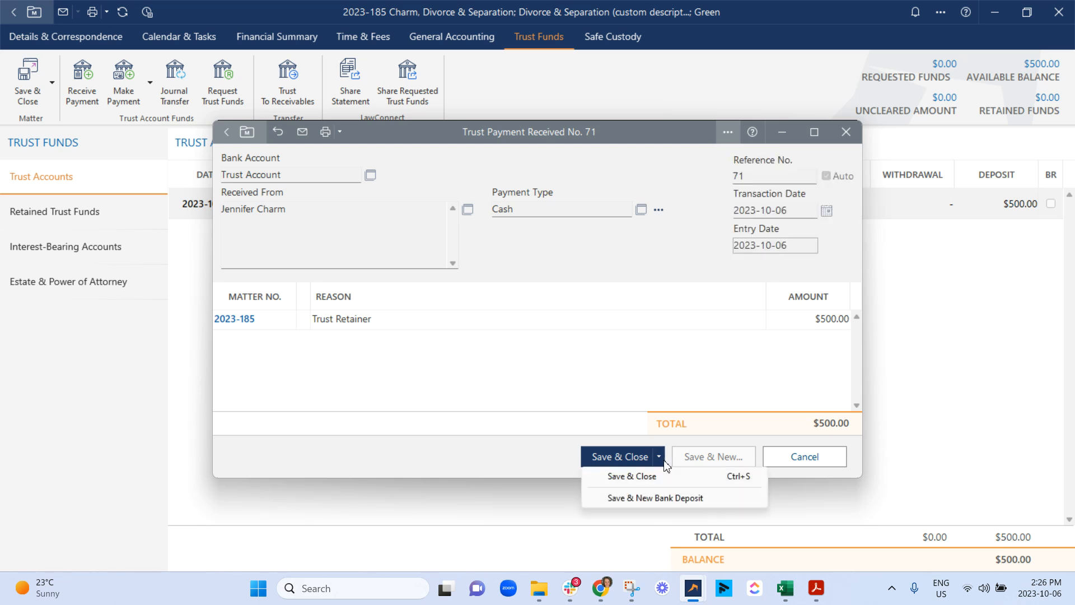
left_click(655, 498)
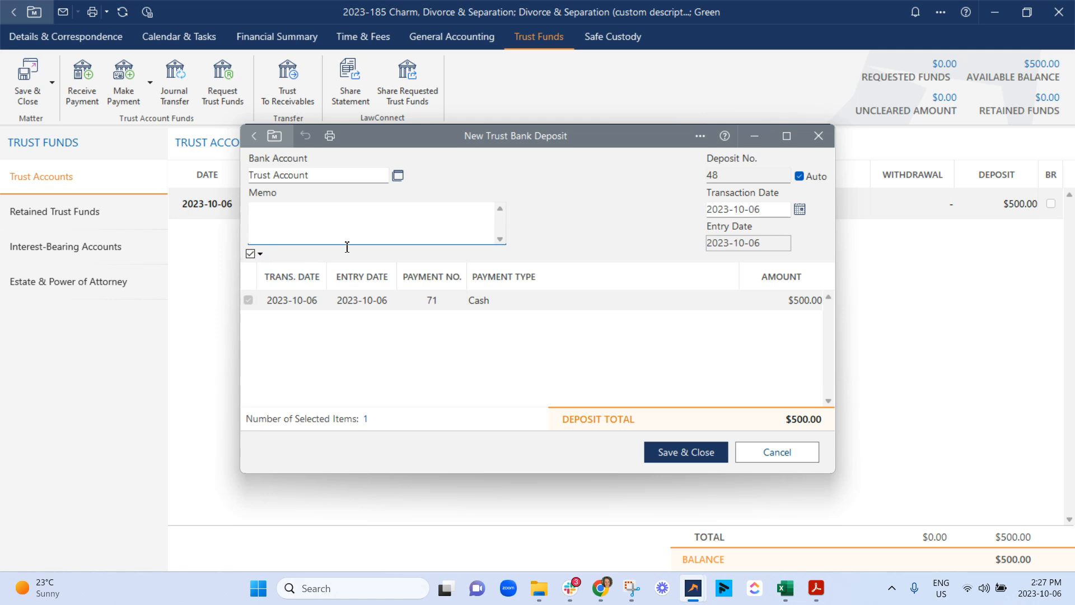
left_click(689, 456)
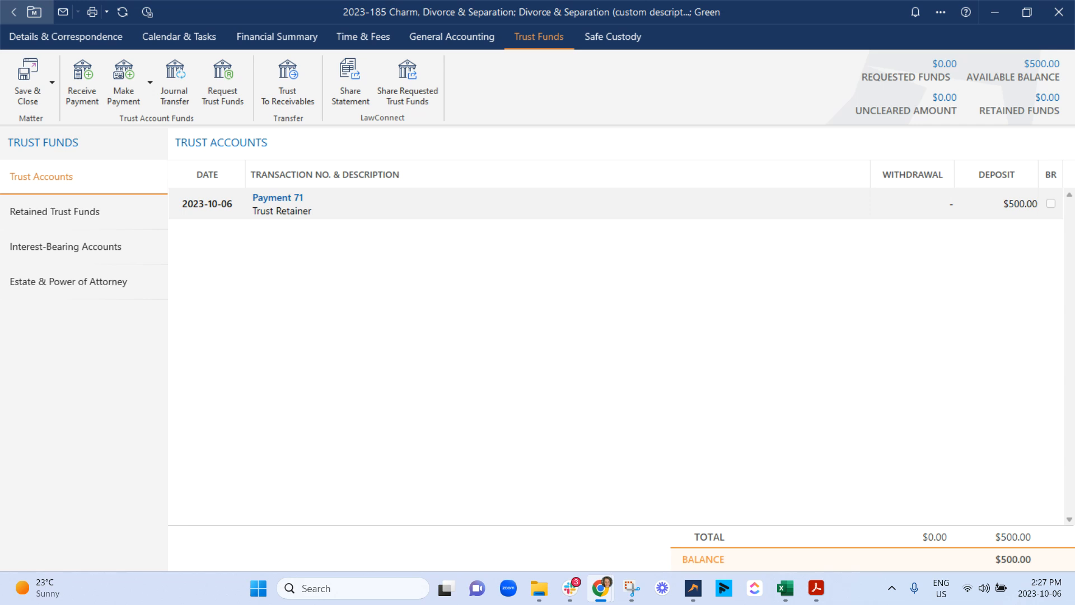
Step: Review the Trust Bank Deposit Slip report down to the signature lines and close it
left_click_drag(918, 315, 511, 2)
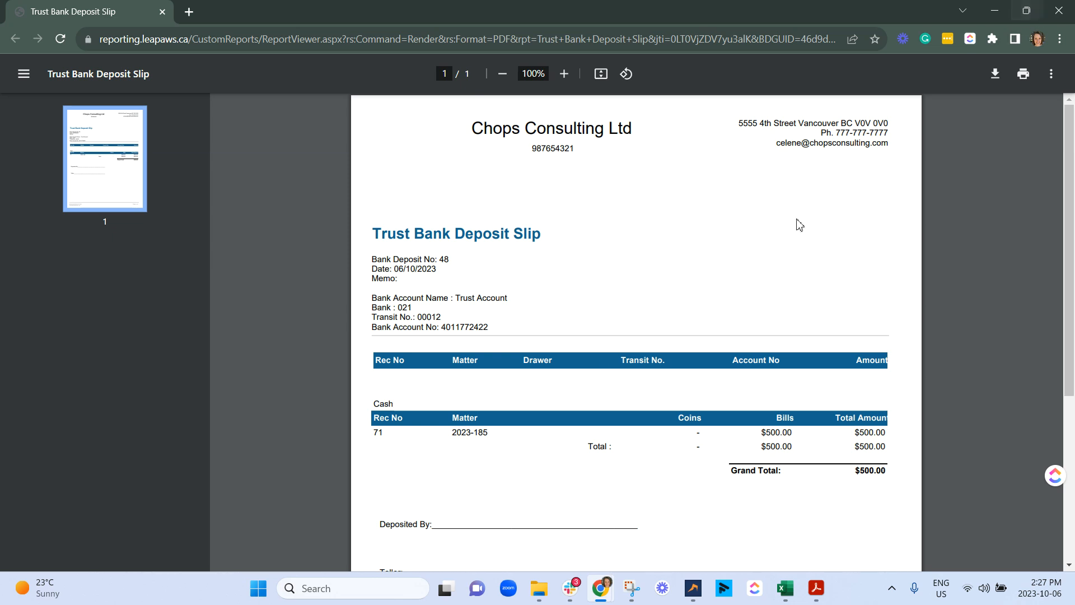
scroll(595, 380, "down", 1)
scroll(594, 380, "down", 2)
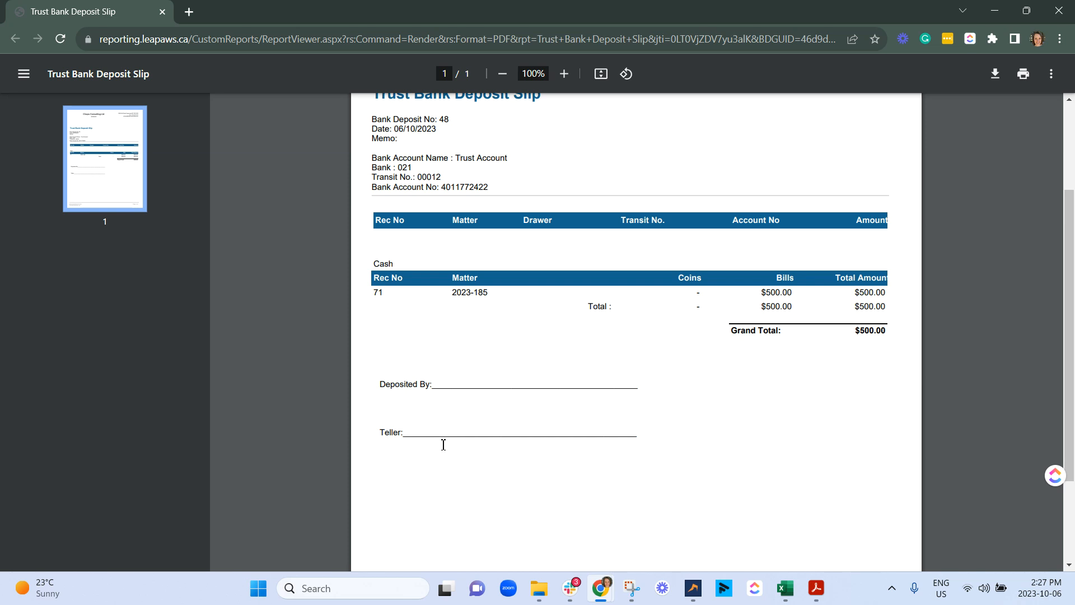
left_click(1058, 11)
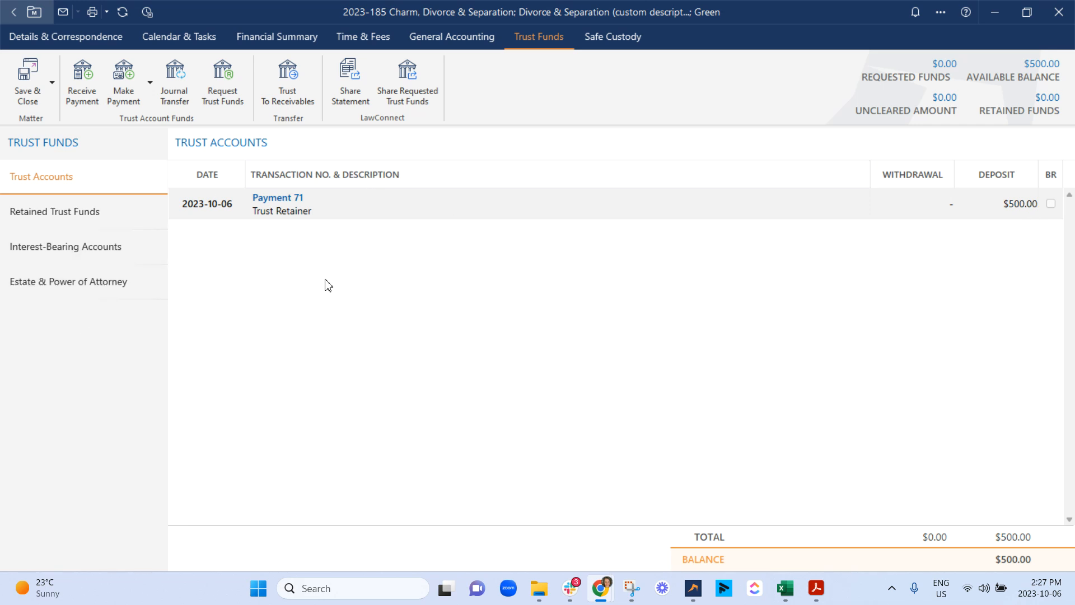
Step: Start another received trust payment for the same matter with the reason Trust Retainer
left_click(96, 106)
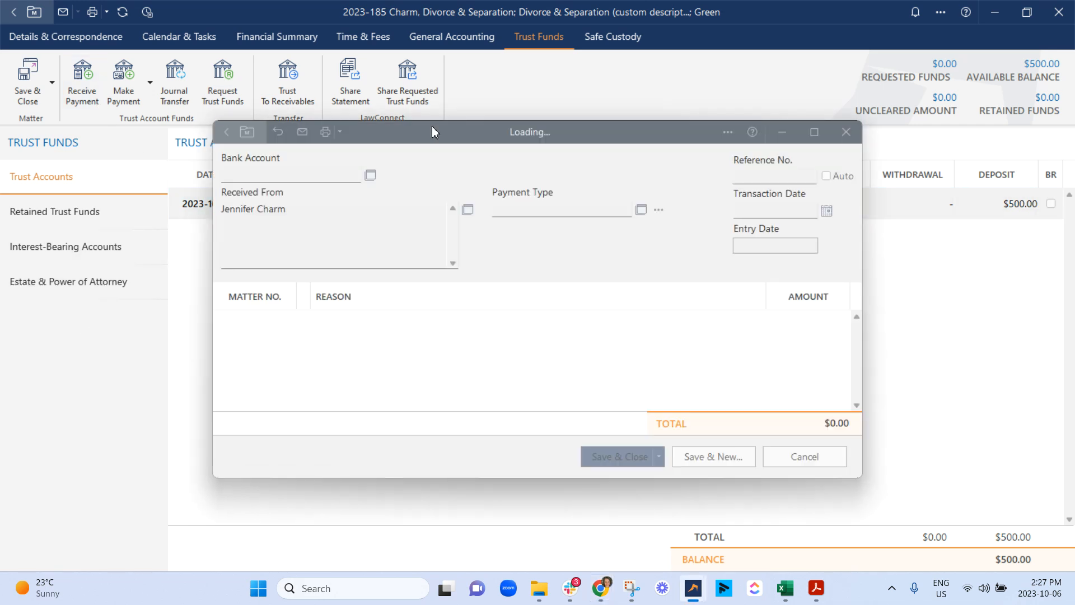
left_click(372, 319)
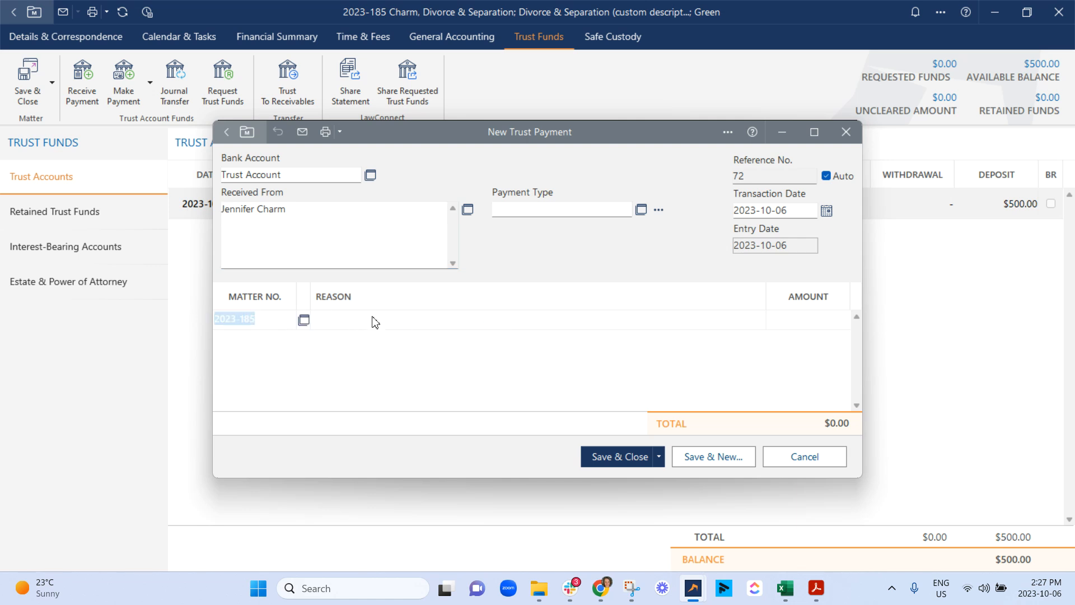
left_click(375, 318)
type("Trust Retainer")
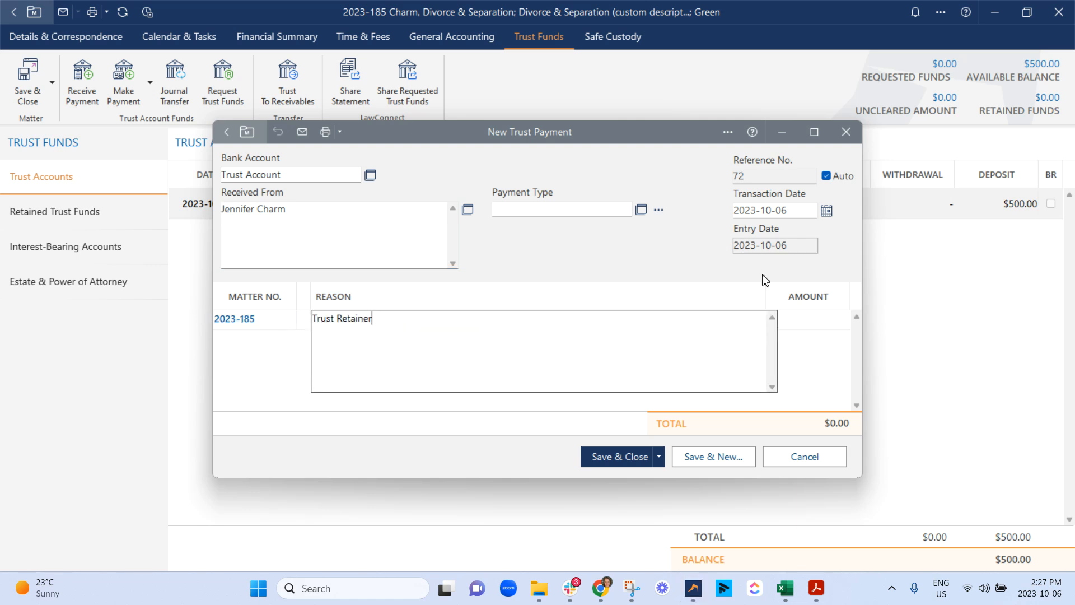
Step: Set the second payment's type to Cash with 500 in bills
left_click(641, 209)
left_click(291, 188)
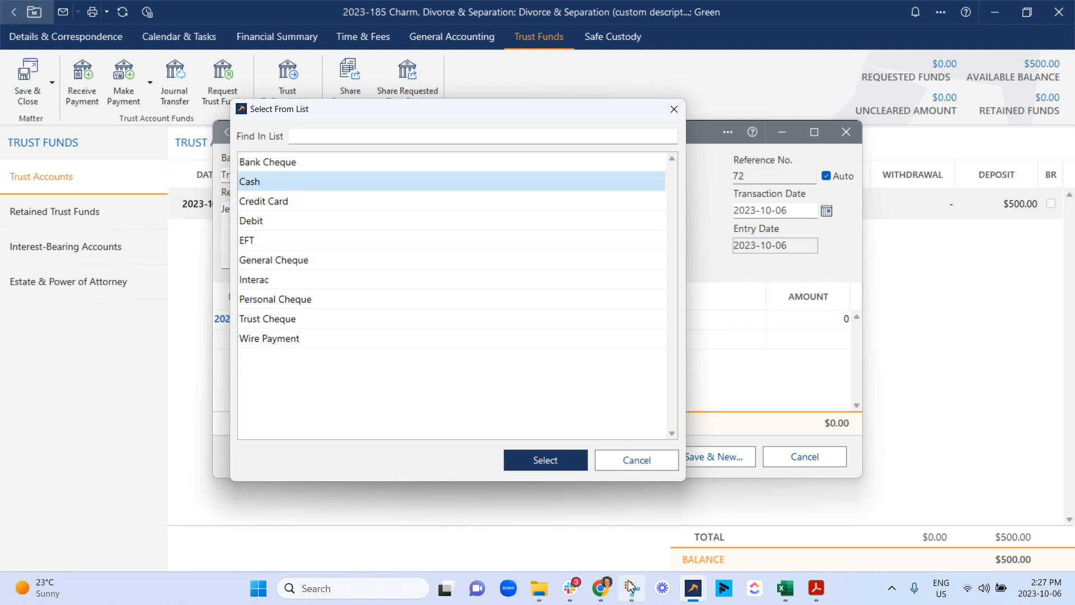
left_click(558, 462)
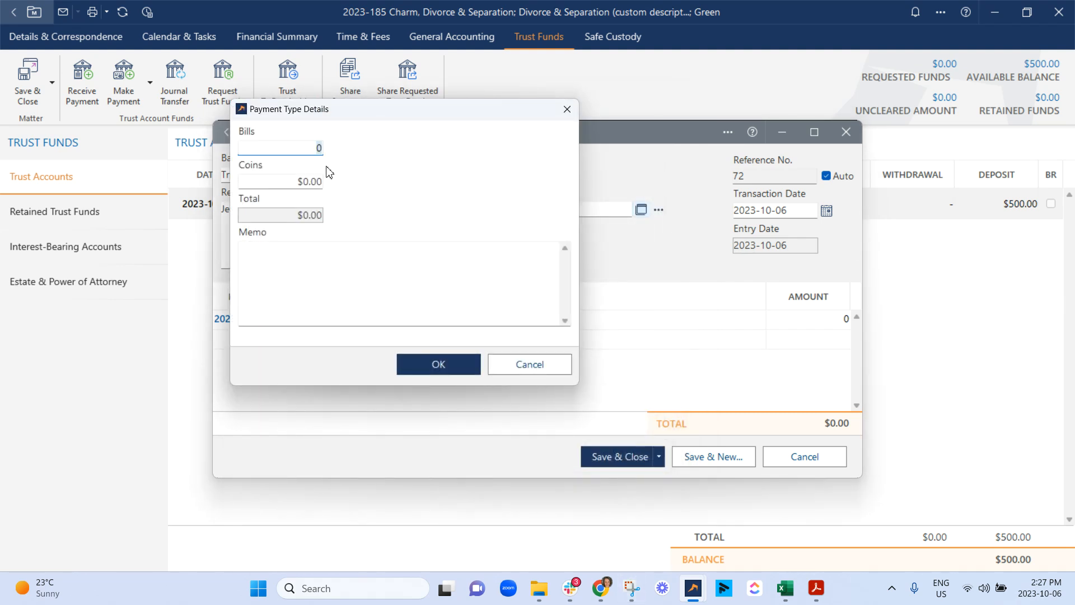
type("500")
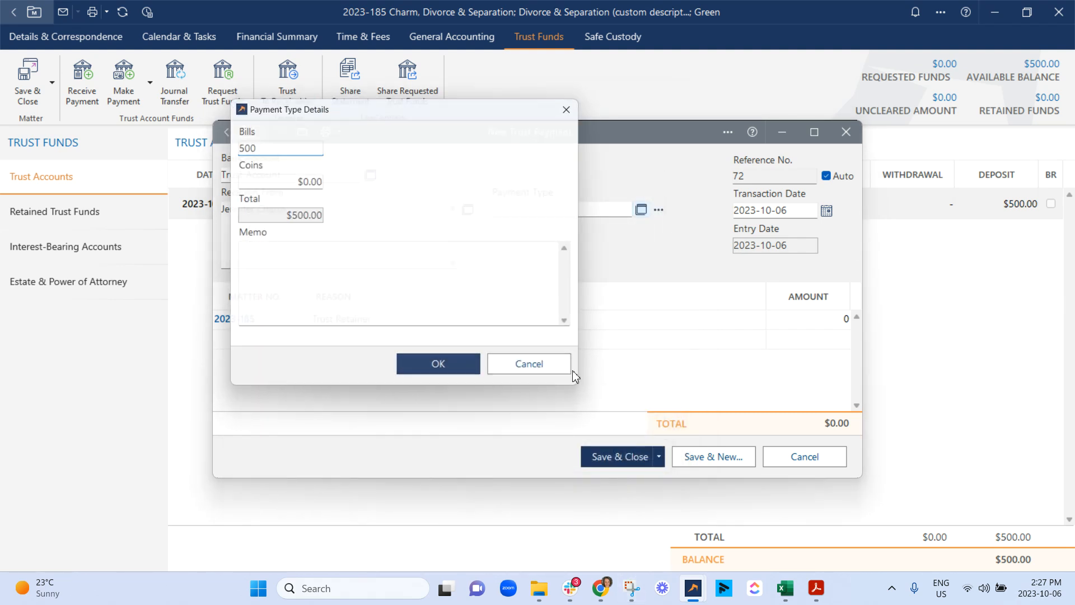
left_click(439, 364)
Step: Set the Trust Retainer amount to $500 and save and close the second payment, choosing to continue
type("500")
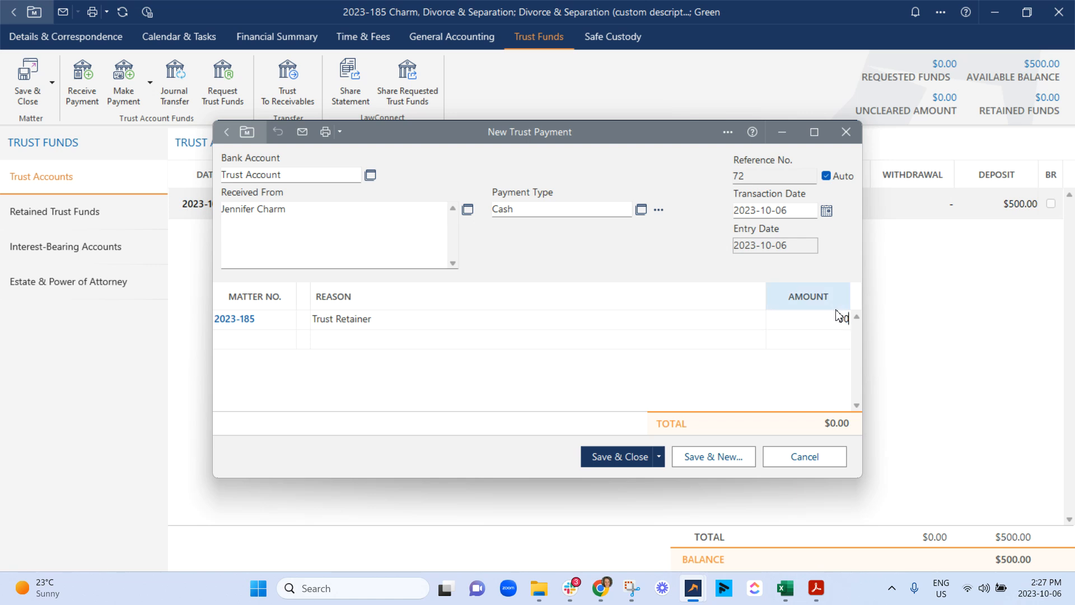
left_click(809, 396)
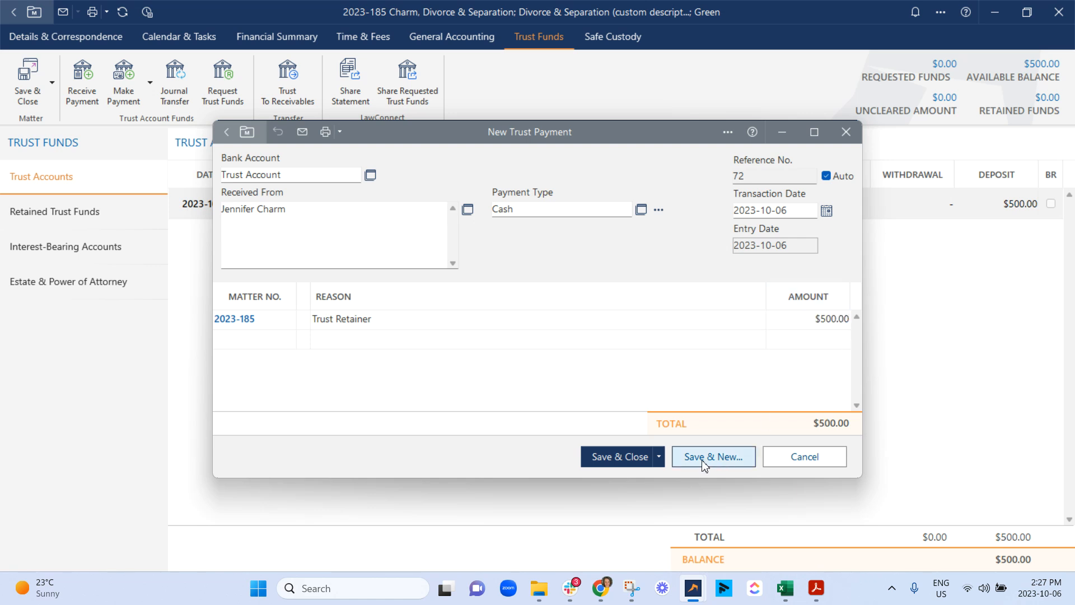
left_click(659, 456)
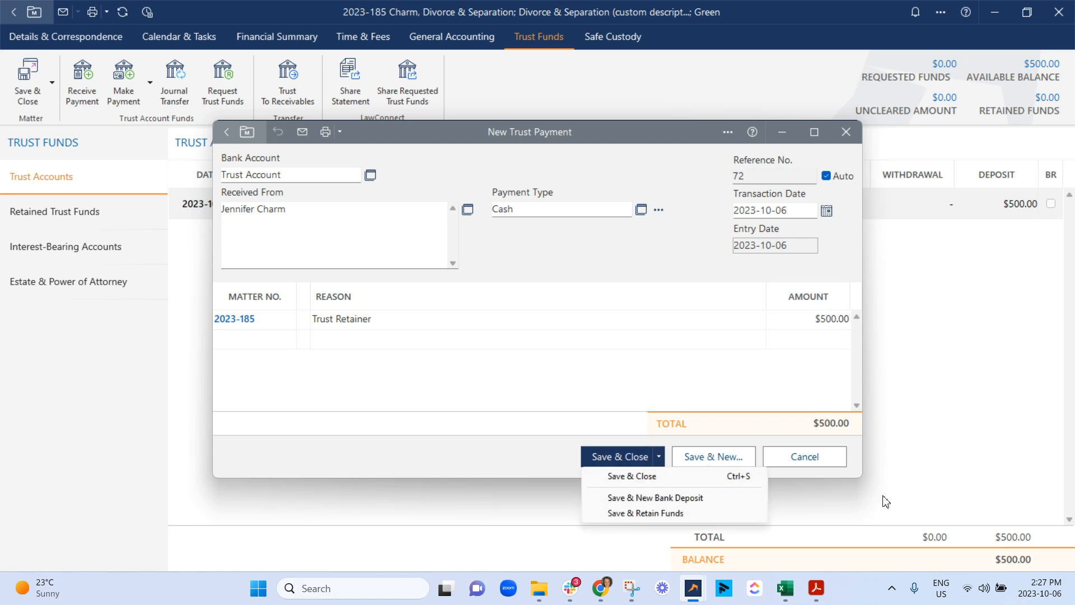
left_click(613, 456)
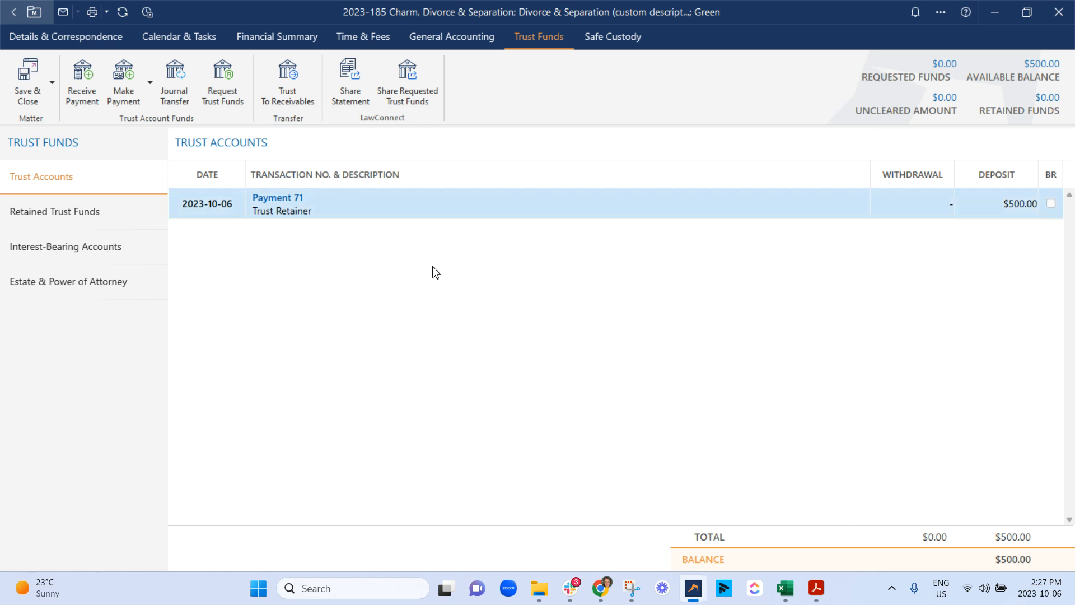
left_click(594, 353)
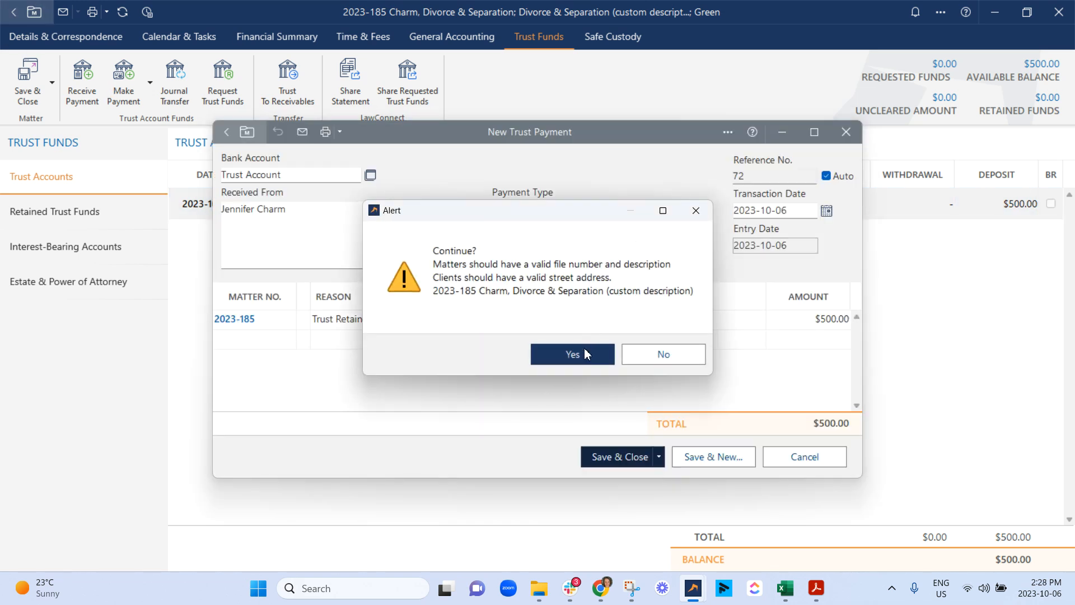
Step: Start a third received trust payment on the same matter and set its payment type to General Cheque
left_click(84, 105)
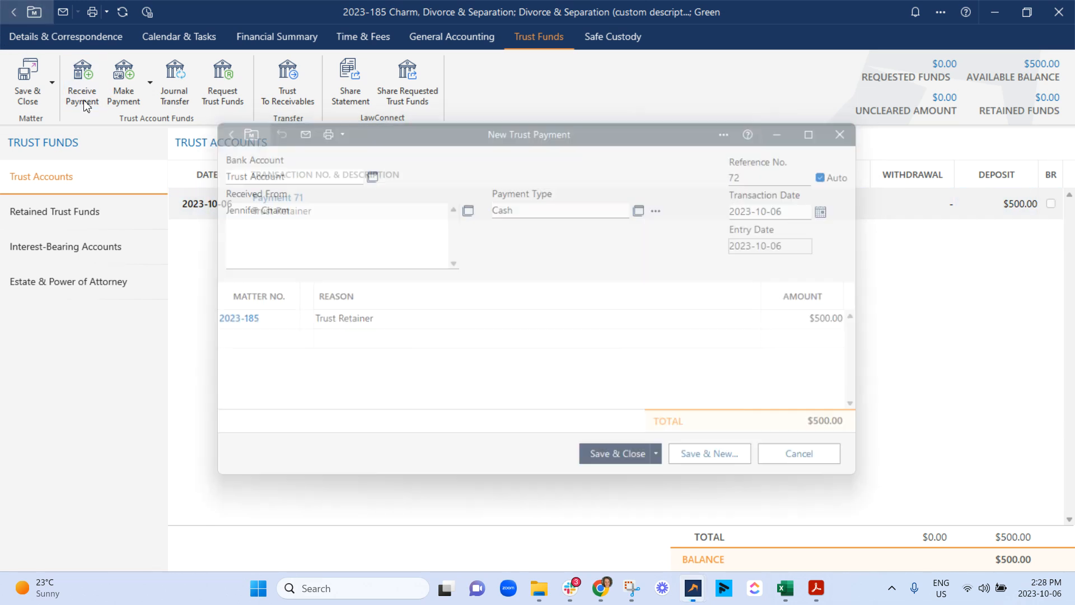
left_click(84, 105)
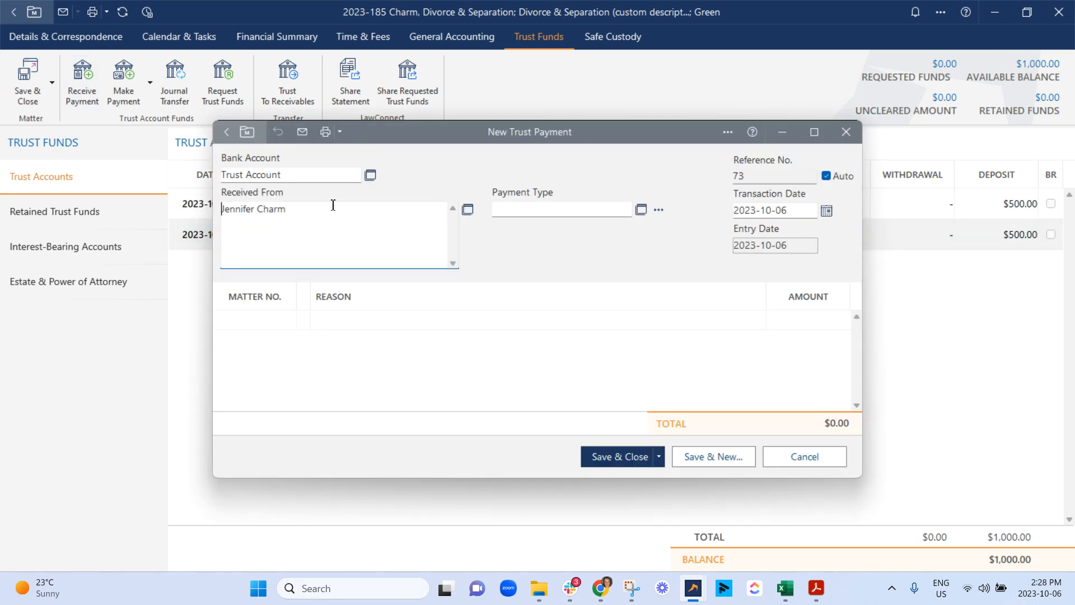
left_click(658, 210)
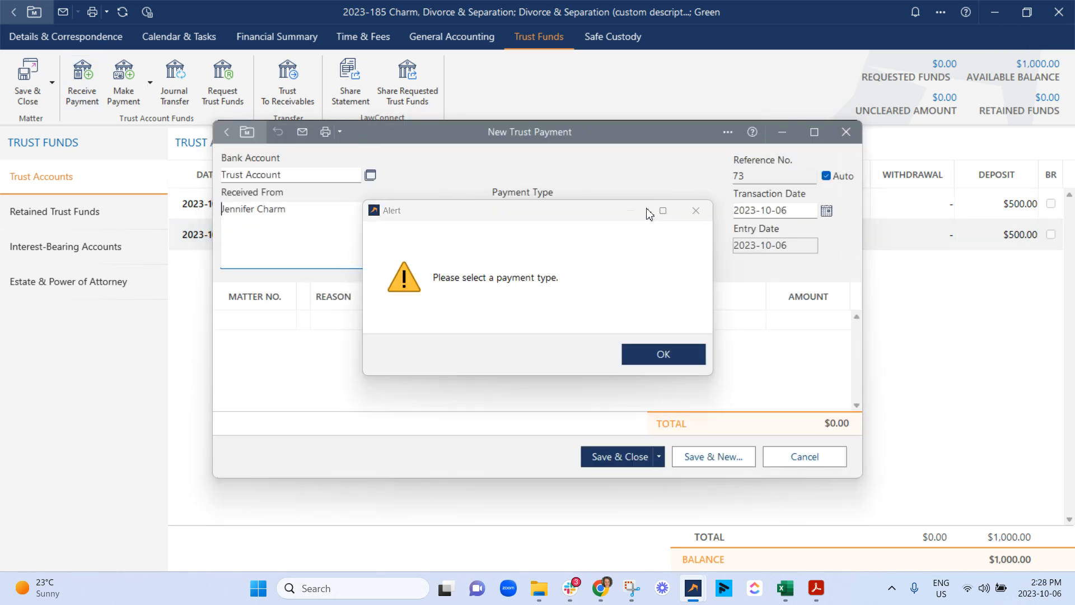
left_click(644, 348)
left_click(641, 209)
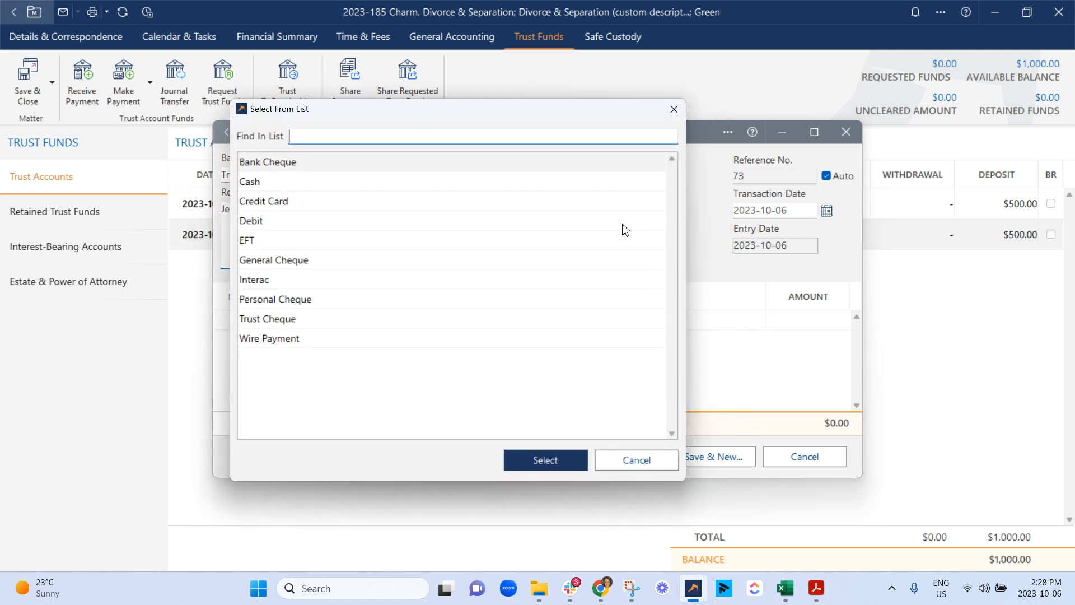
left_click(281, 262)
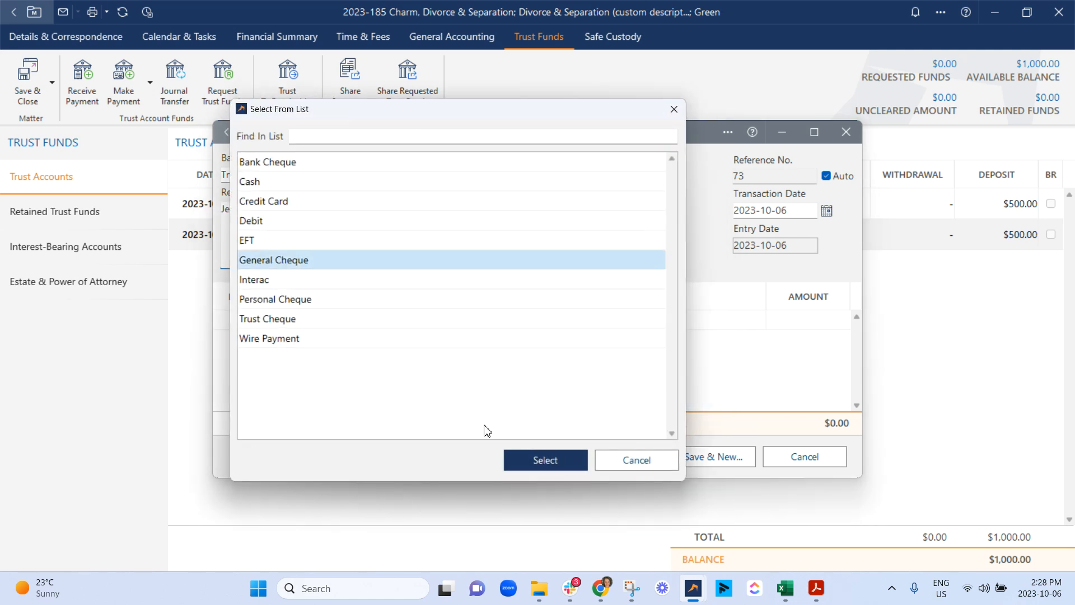
left_click(510, 458)
Step: Fill the cheque's transit, account, account name, drawer and cheque number details with 0, leave the memo empty, and accept them
type("0")
key("Tab")
type("0")
key("Tab")
type("0")
key("Tab")
type("0")
key("Tab")
type("0")
key("Tab")
left_click(425, 369)
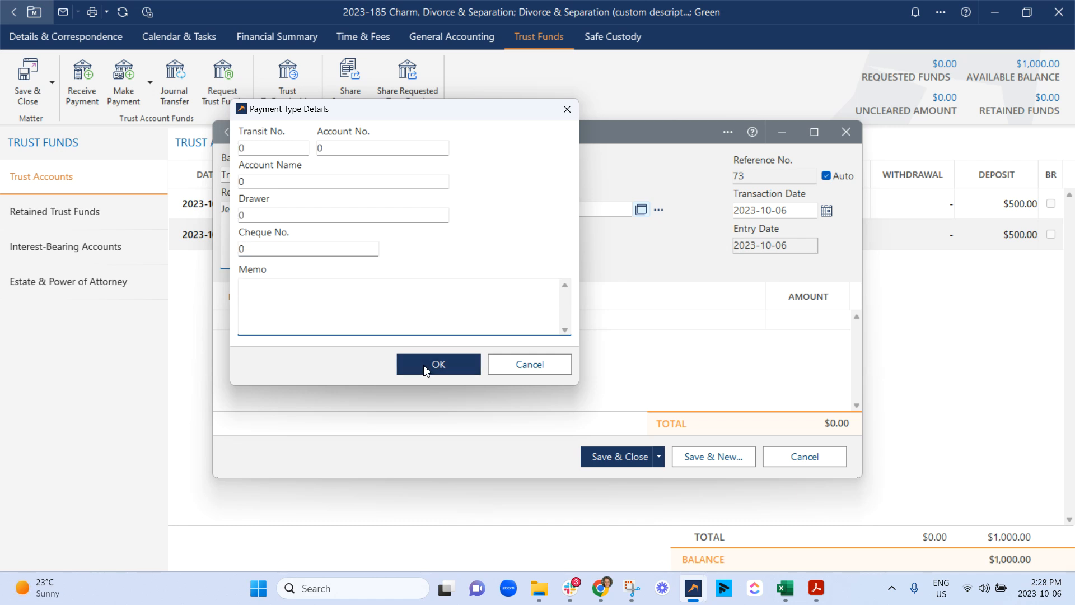
Step: Enter a $500 amount with the reason Trust Retainer, then save and close the cheque payment, choosing to continue
left_click(367, 320)
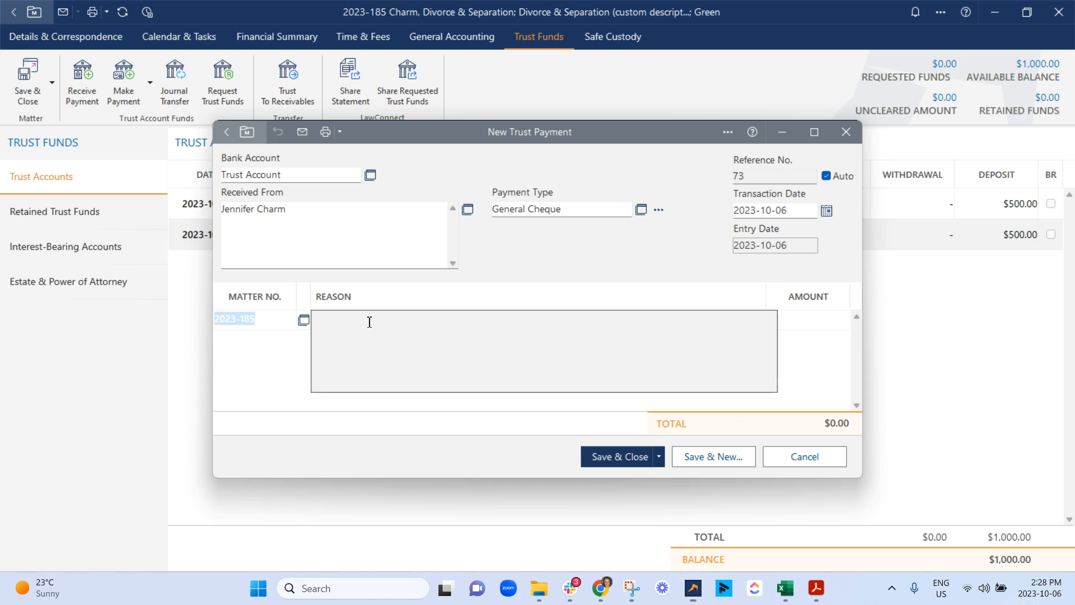
type("Trust Retainer")
key("Tab")
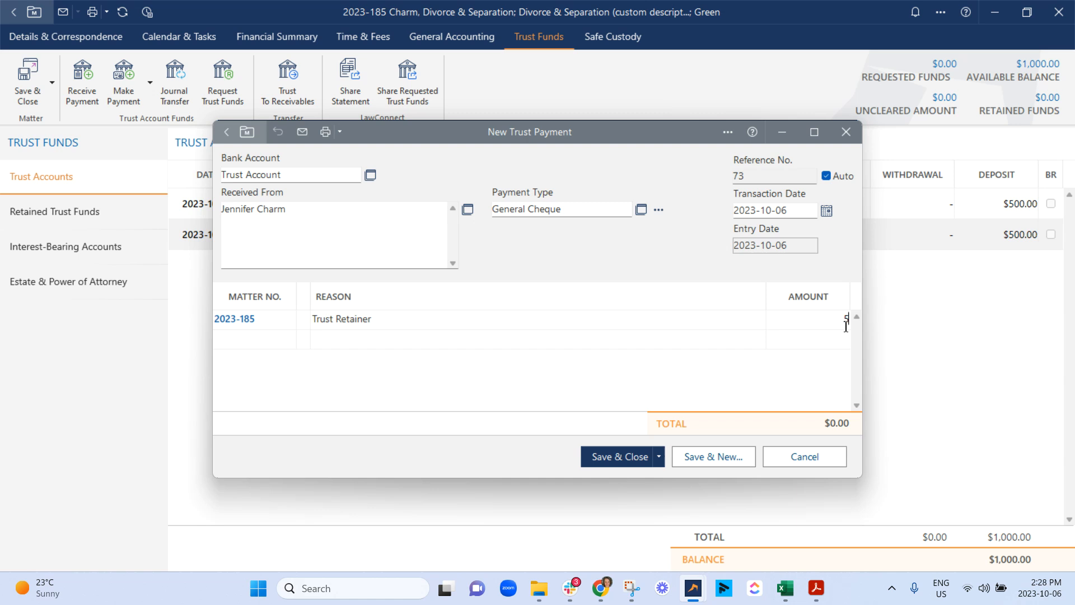
type("500")
key("Tab")
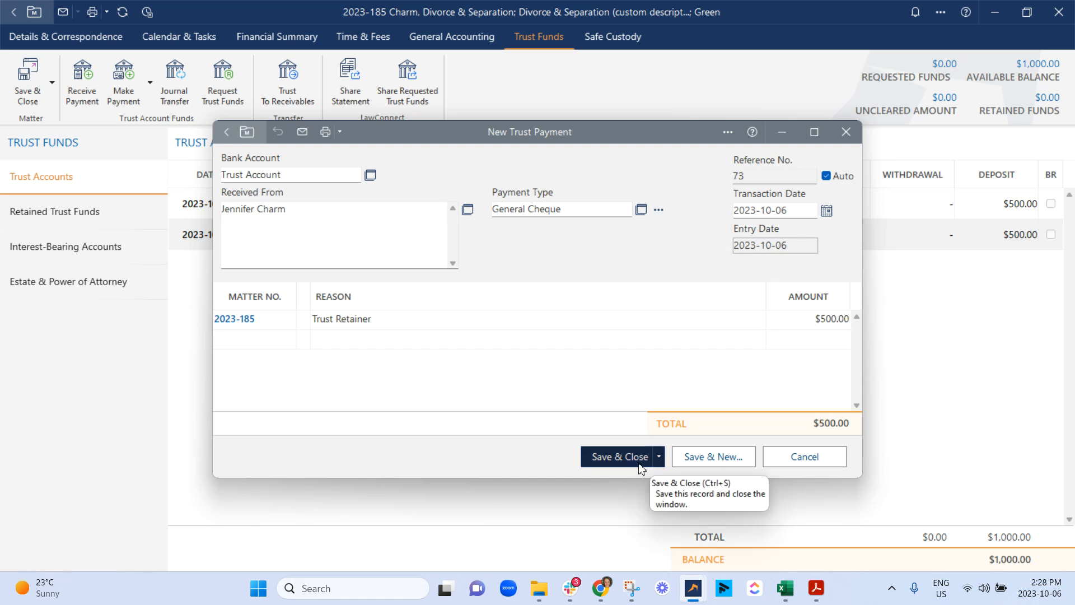
left_click(659, 457)
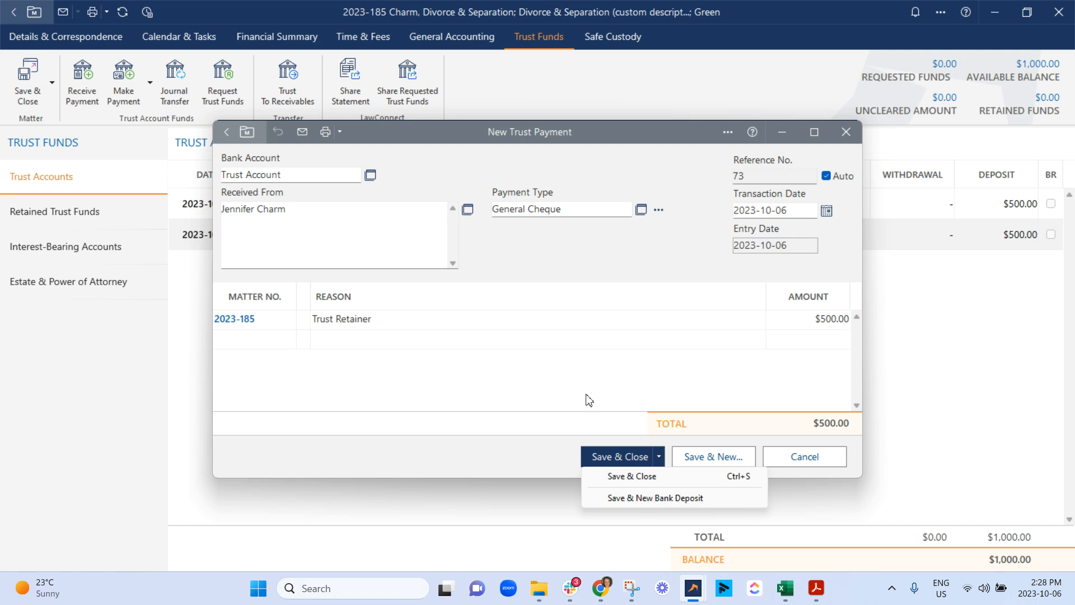
left_click(620, 477)
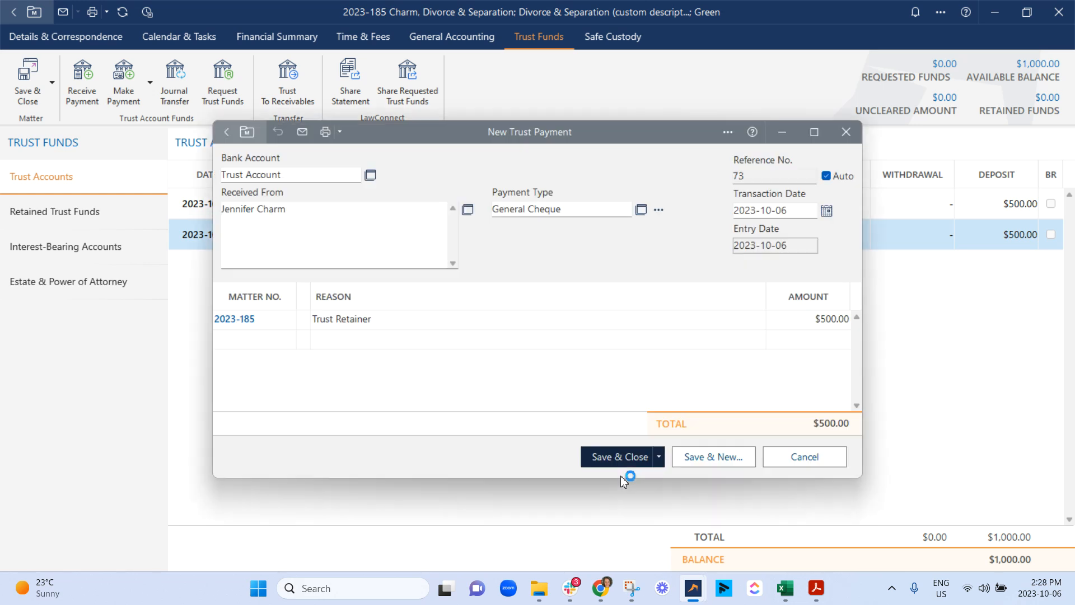
left_click(577, 353)
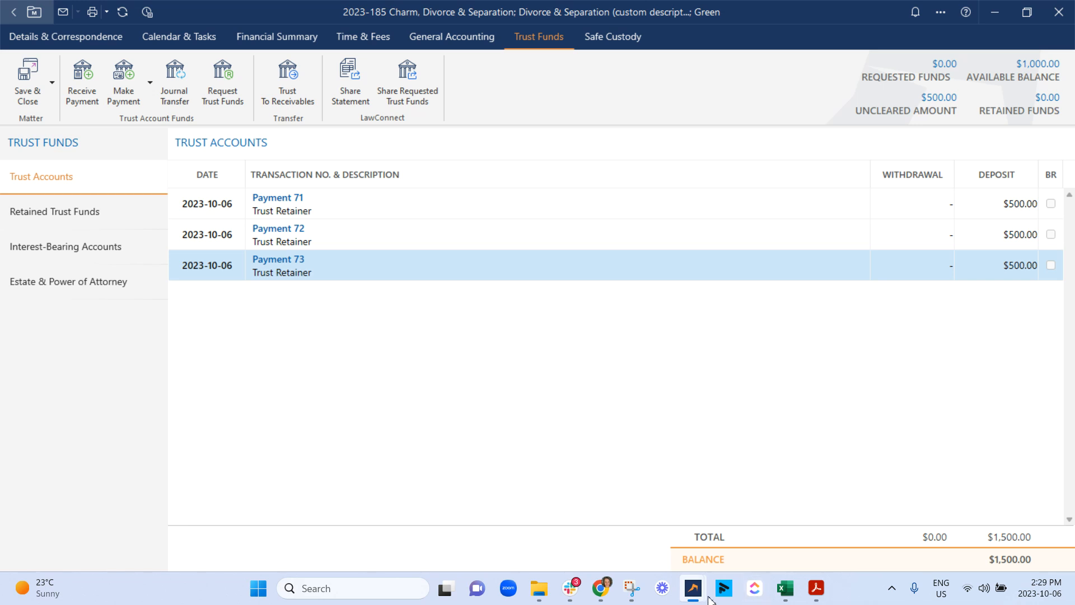
Step: Switch to the Matter List window and start a new bank deposit under Trust Accounting
mouse_move(701, 586)
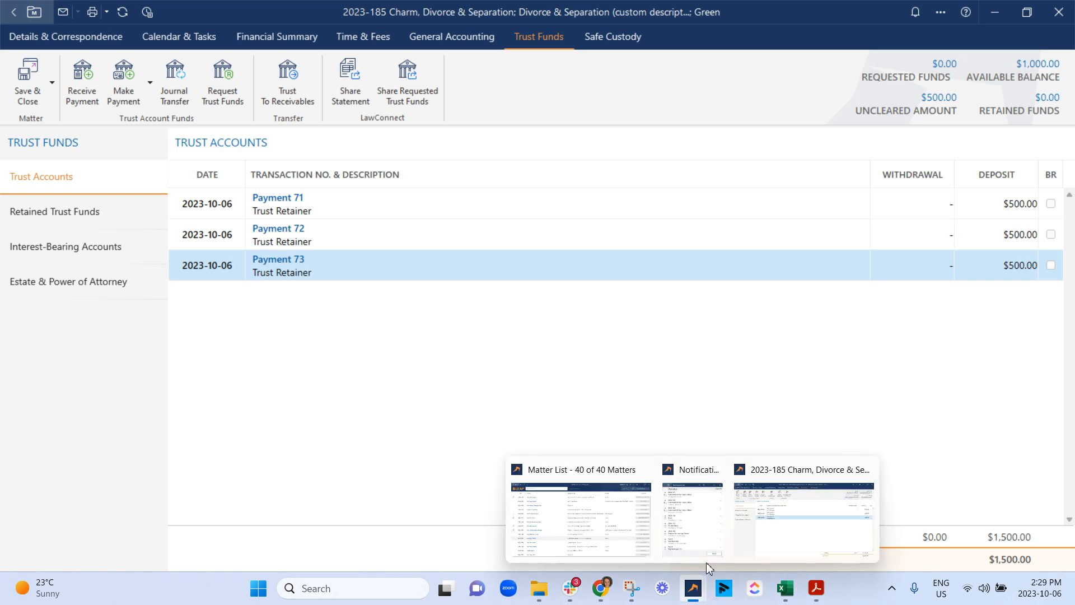
left_click(716, 470)
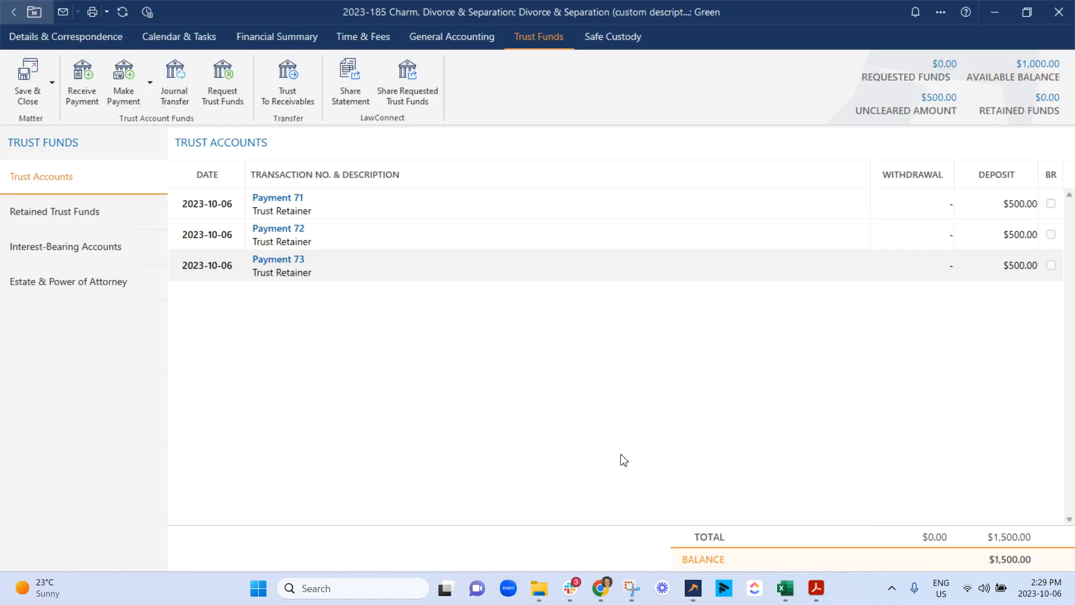
mouse_move(693, 588)
left_click(637, 523)
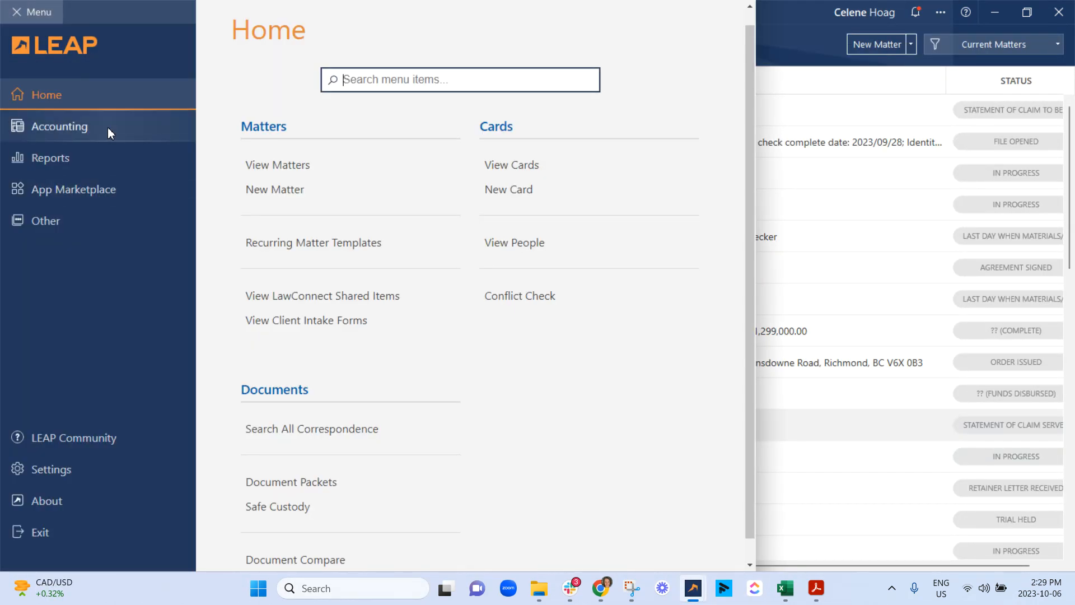
left_click(72, 119)
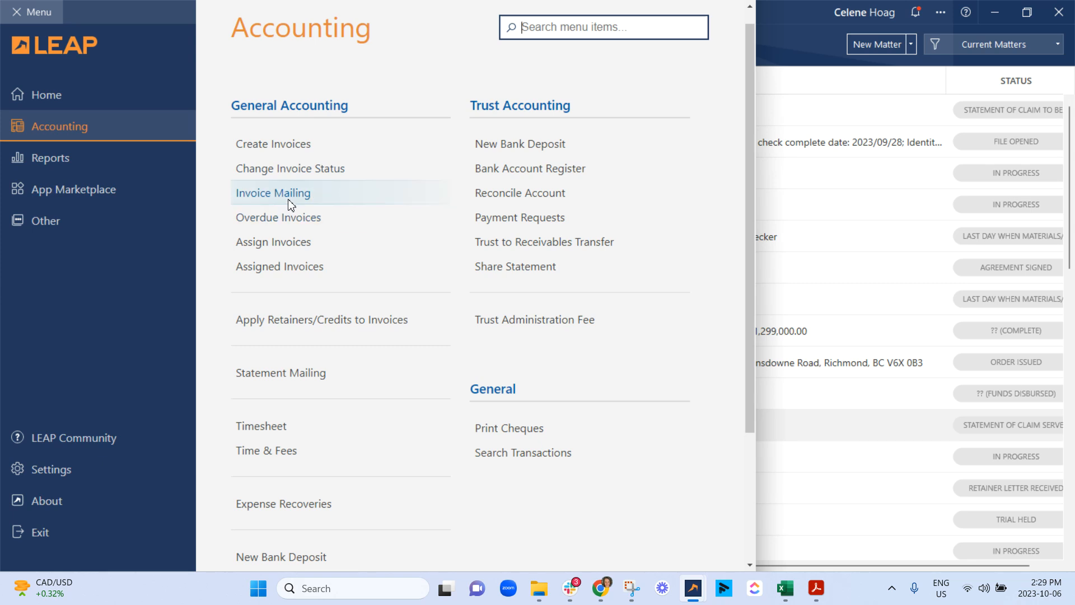
scroll(303, 263, "down", 2)
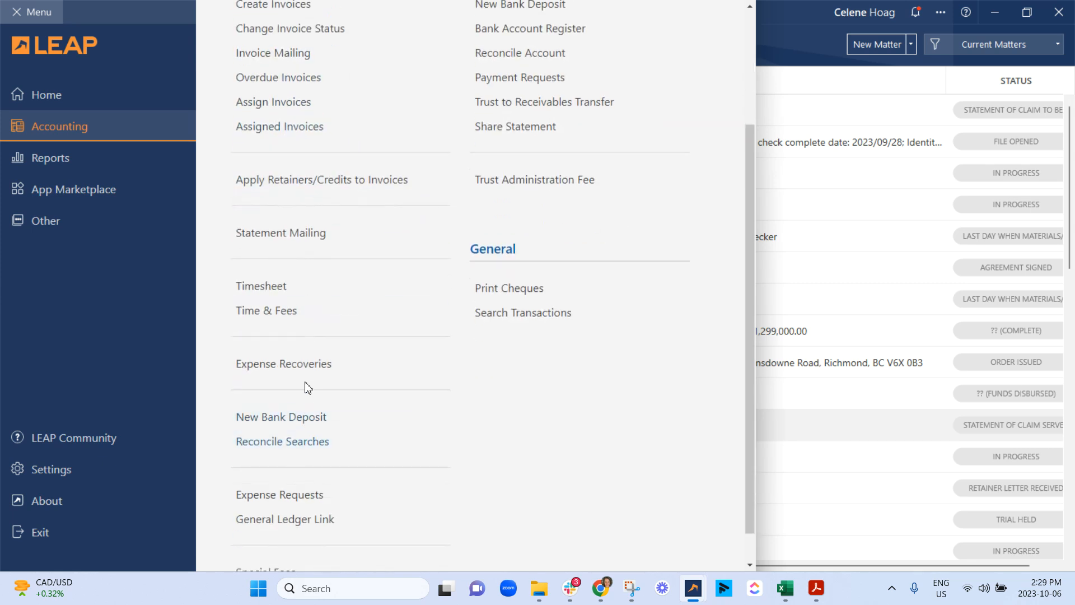
scroll(324, 535, "down", 1)
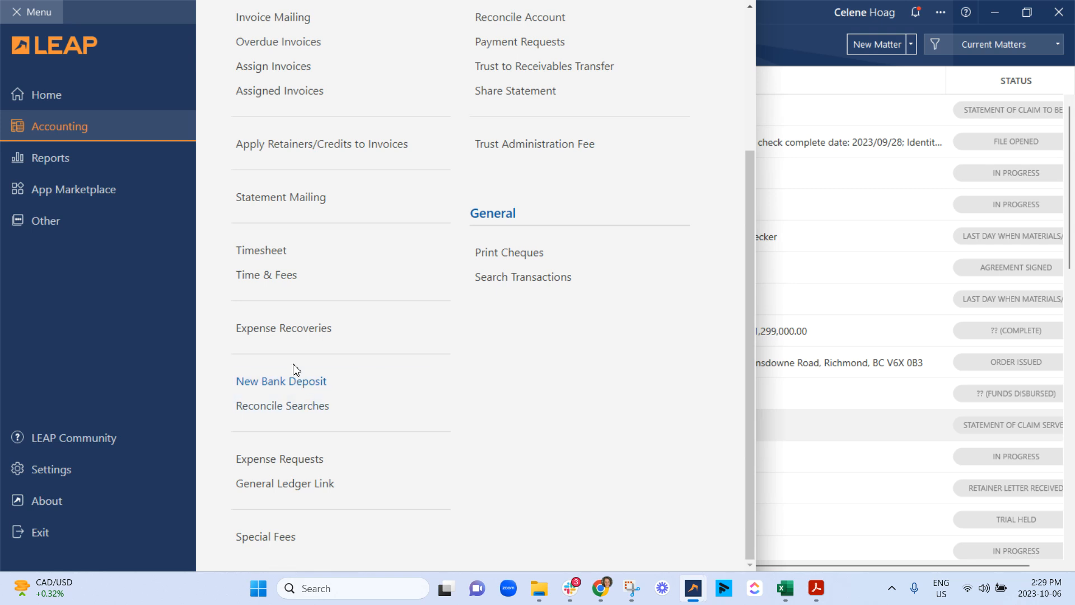
scroll(293, 372, "up", 5)
left_click(530, 159)
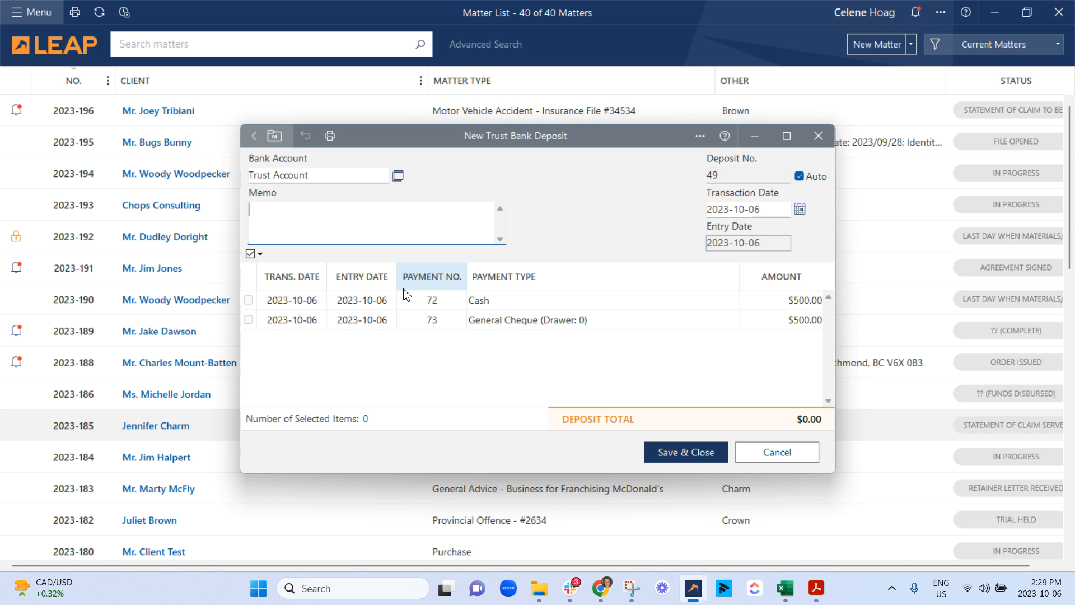
Step: Include the $500 cash and $500 general cheque payments in the trust deposit, save and close it, and review its deposit slip
left_click(248, 303)
left_click(248, 319)
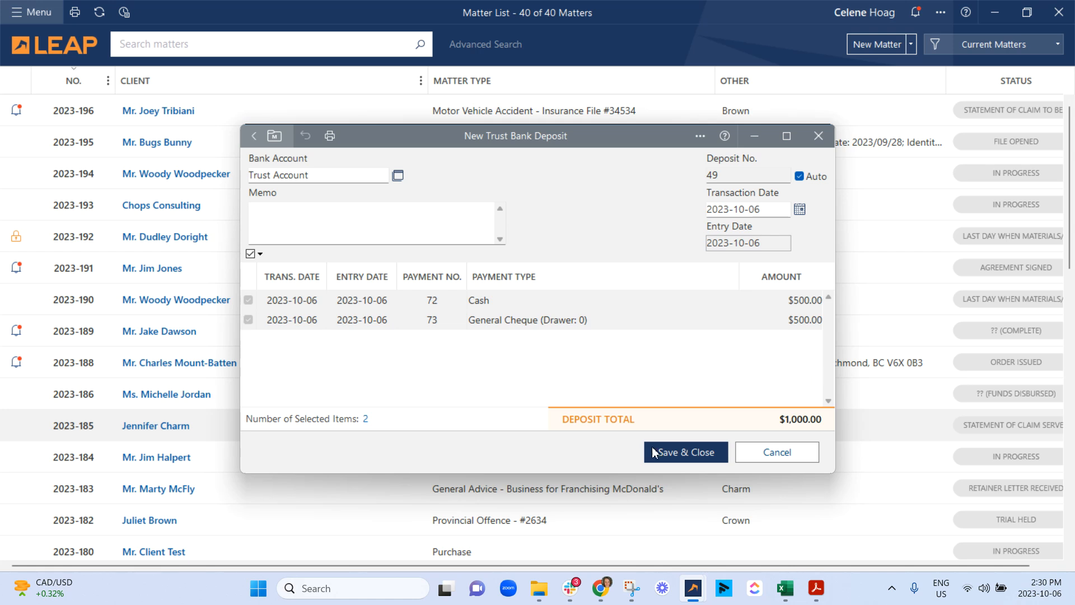
left_click(695, 453)
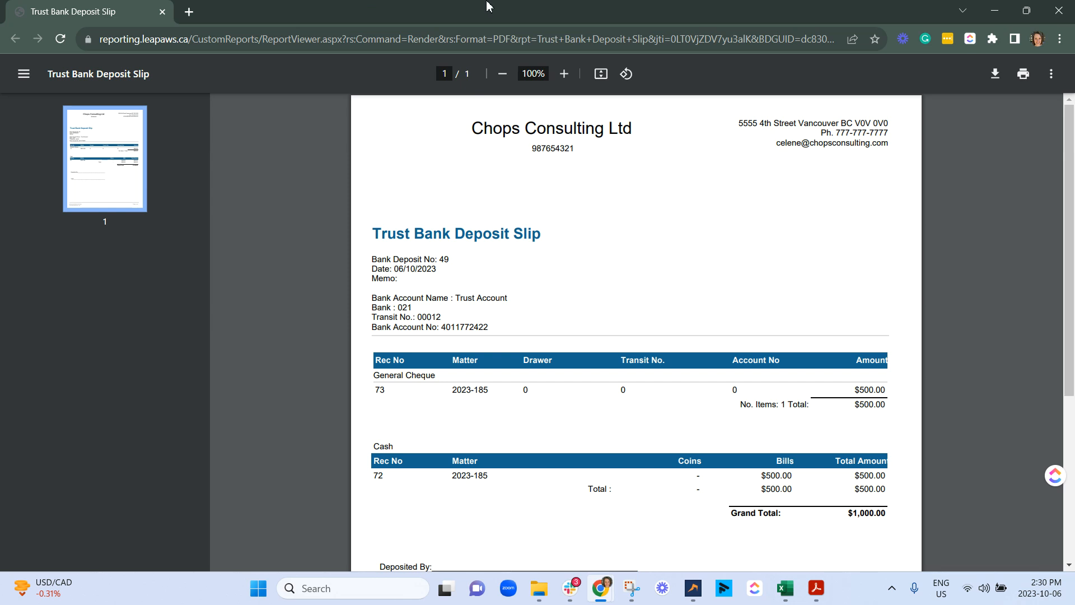
scroll(643, 253, "down", 2)
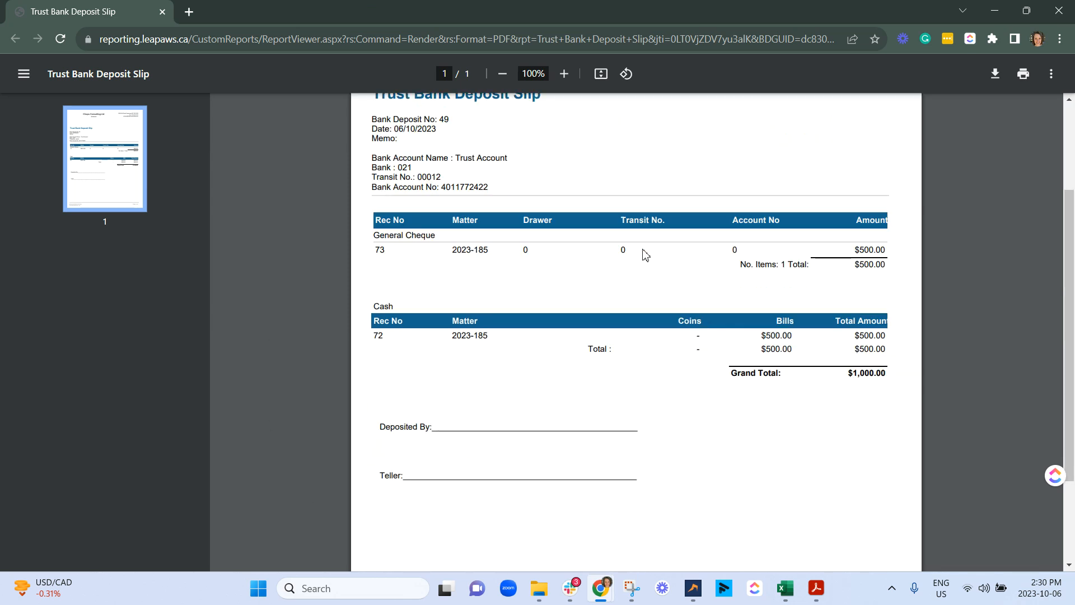